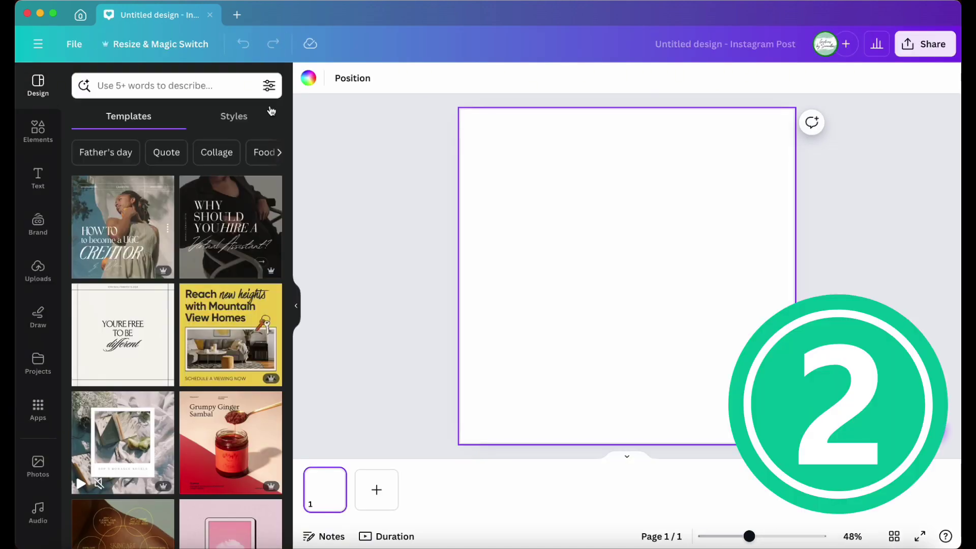
# Step: Search elements for 'space' and drag a starry photo onto the page as the background
pyautogui.click(33, 131)
pyautogui.click(172, 85)
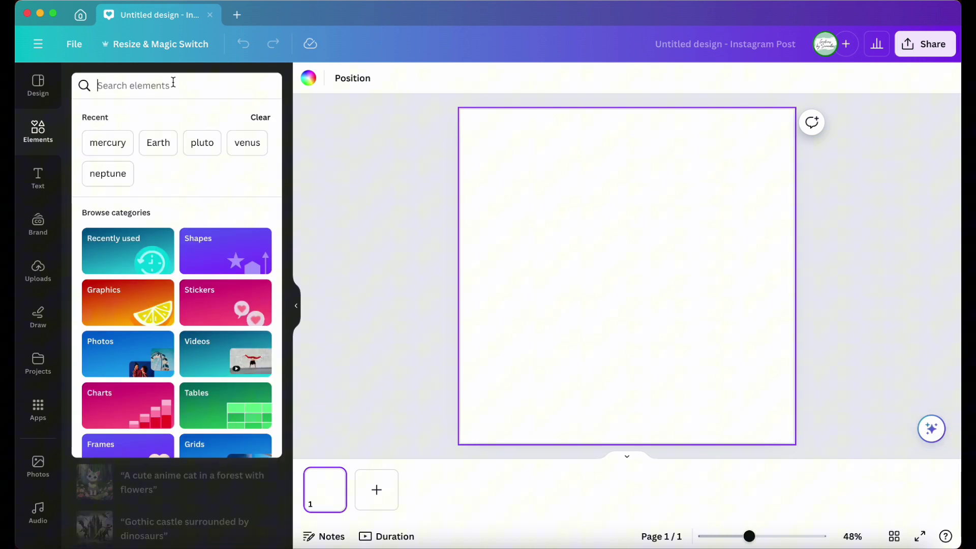
pyautogui.write('space')
pyautogui.press('Return')
pyautogui.click(163, 116)
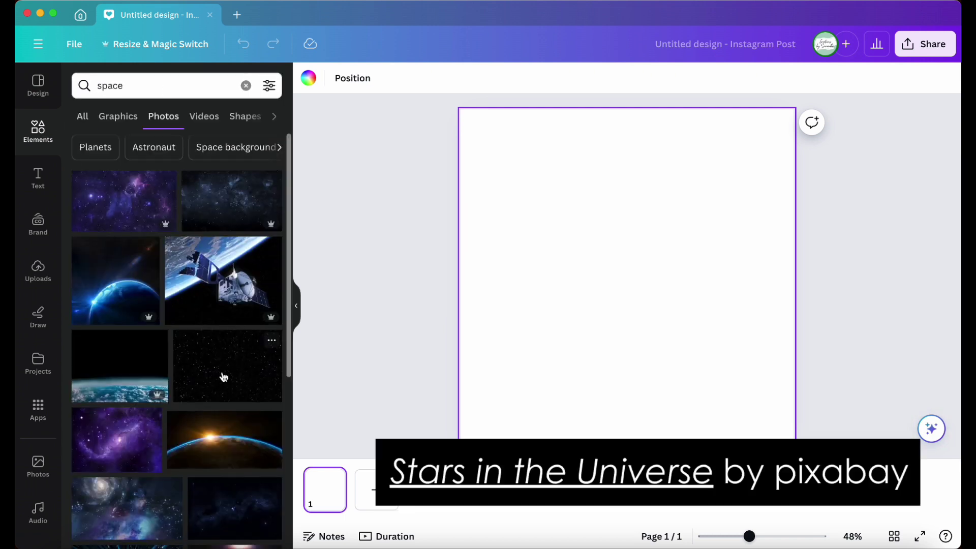
pyautogui.moveTo(223, 377); pyautogui.dragTo(466, 302)
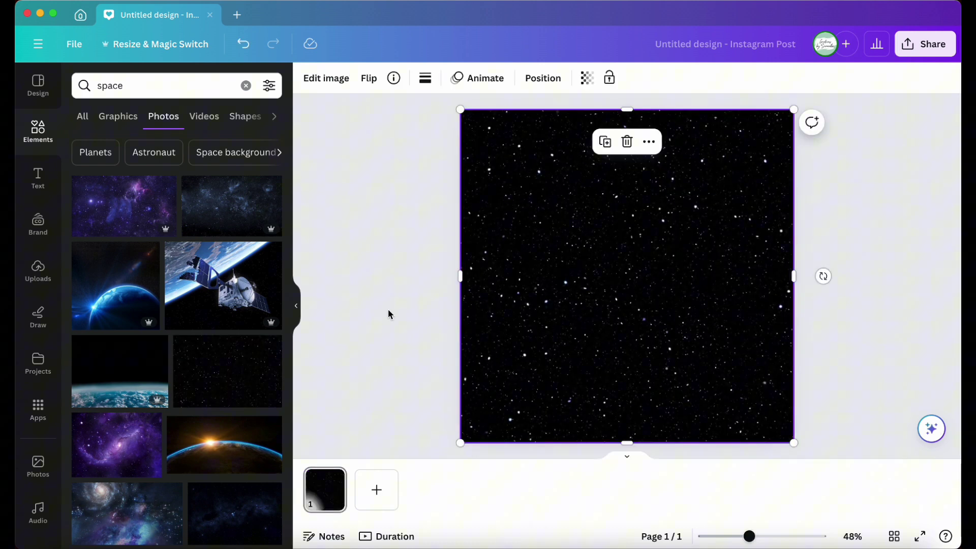
# Step: Add the recently used orange circle, enlarge it to about 371×371, and centre it
pyautogui.click(38, 131)
pyautogui.click(190, 189)
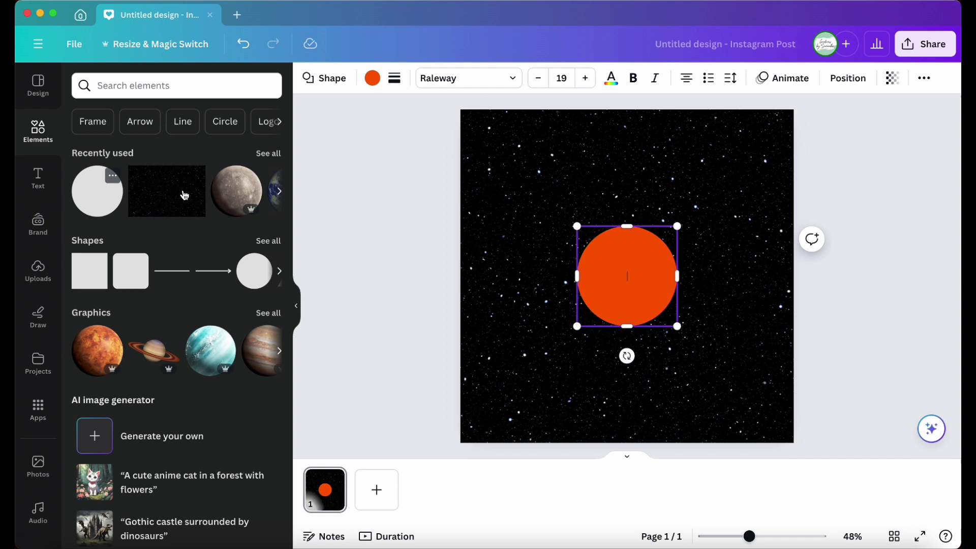
pyautogui.moveTo(576, 227); pyautogui.dragTo(515, 165)
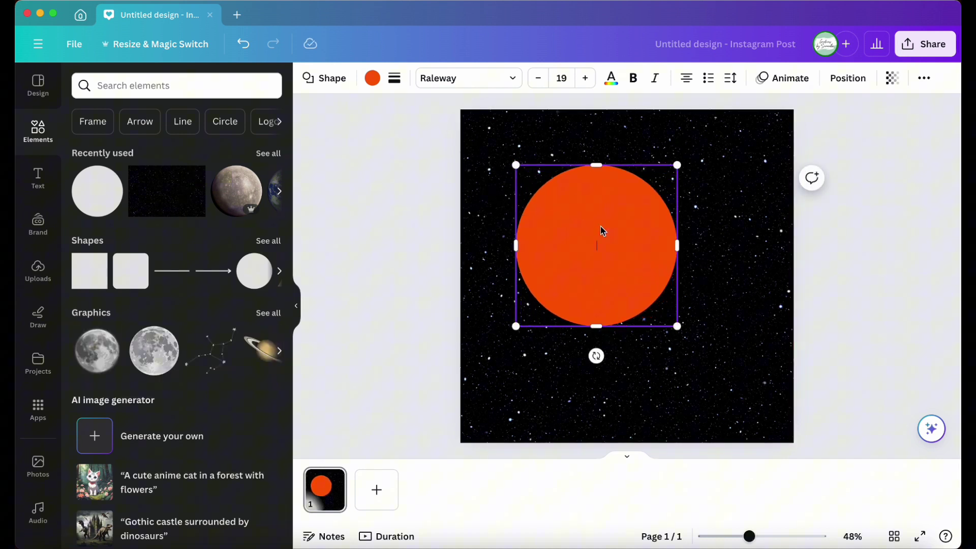
pyautogui.moveTo(601, 230); pyautogui.dragTo(630, 260)
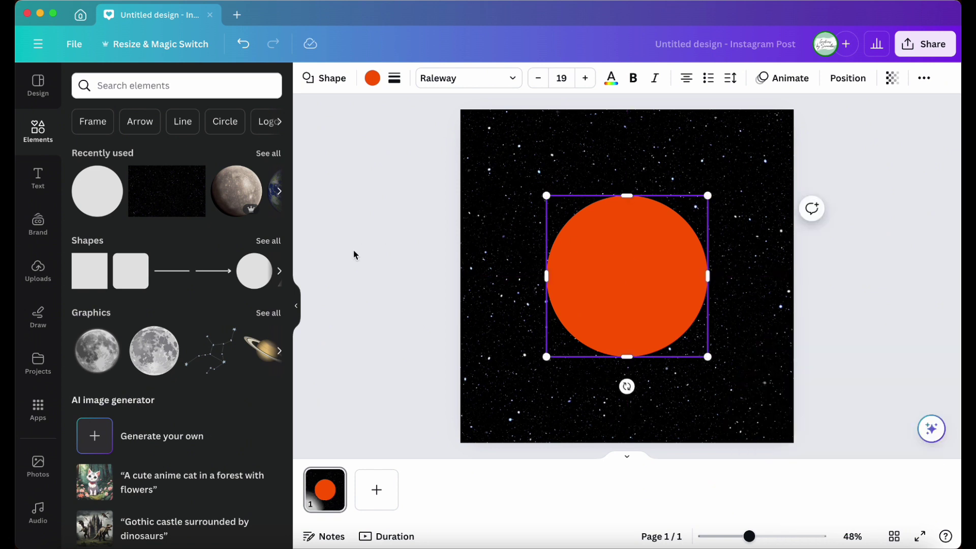
# Step: Add a 'mars' search graphic, shrink it to about 219×219, and centre it atop the circle
pyautogui.click(146, 84)
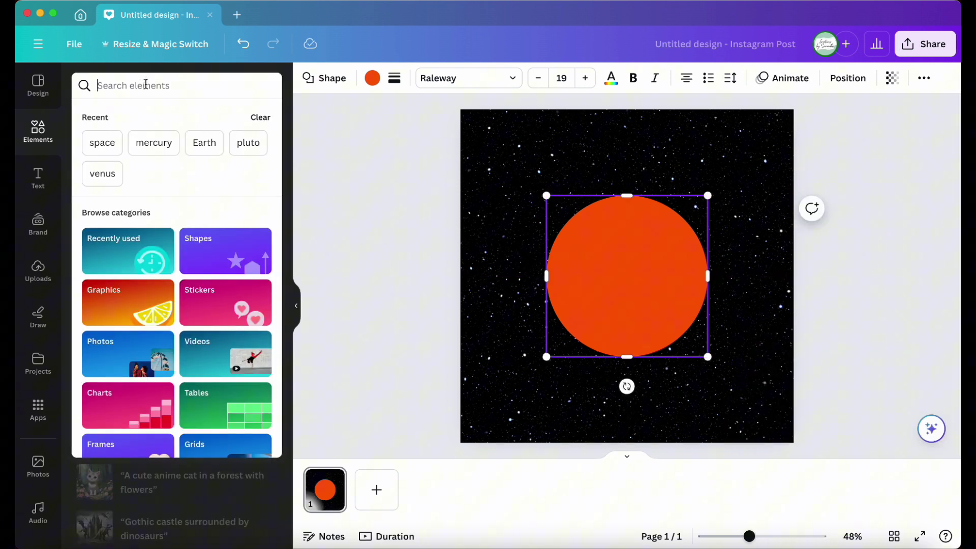
pyautogui.write('mars')
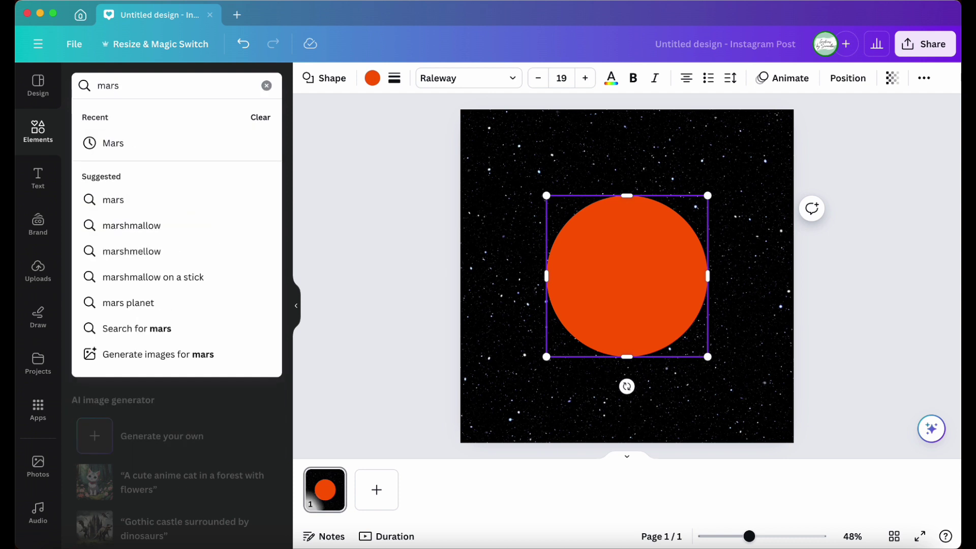
pyautogui.click(126, 152)
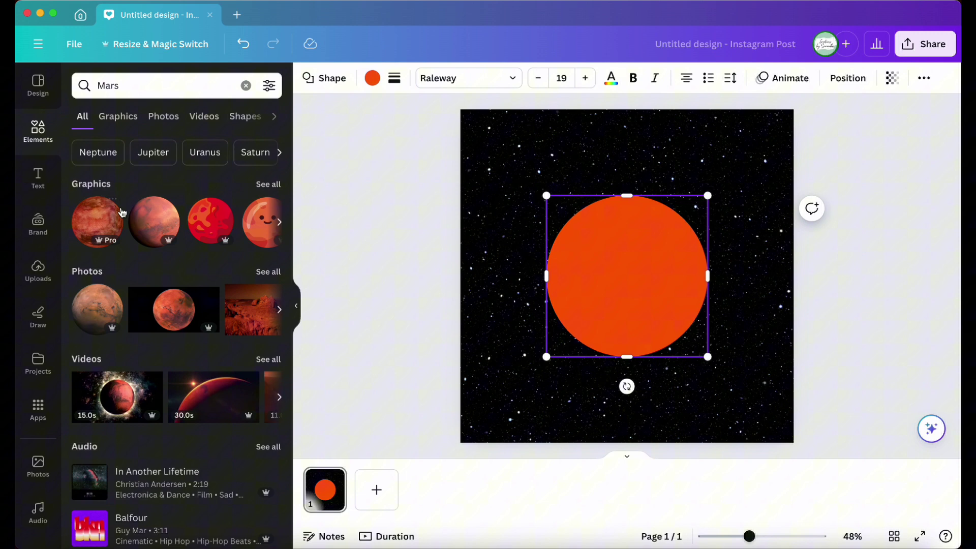
pyautogui.click(92, 233)
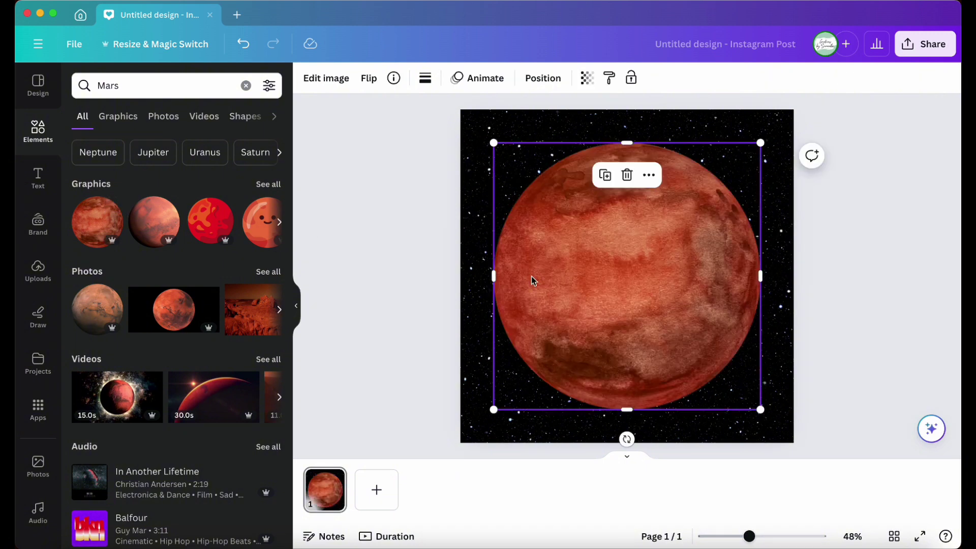
pyautogui.moveTo(494, 408); pyautogui.dragTo(709, 220)
pyautogui.moveTo(730, 176); pyautogui.dragTo(628, 176)
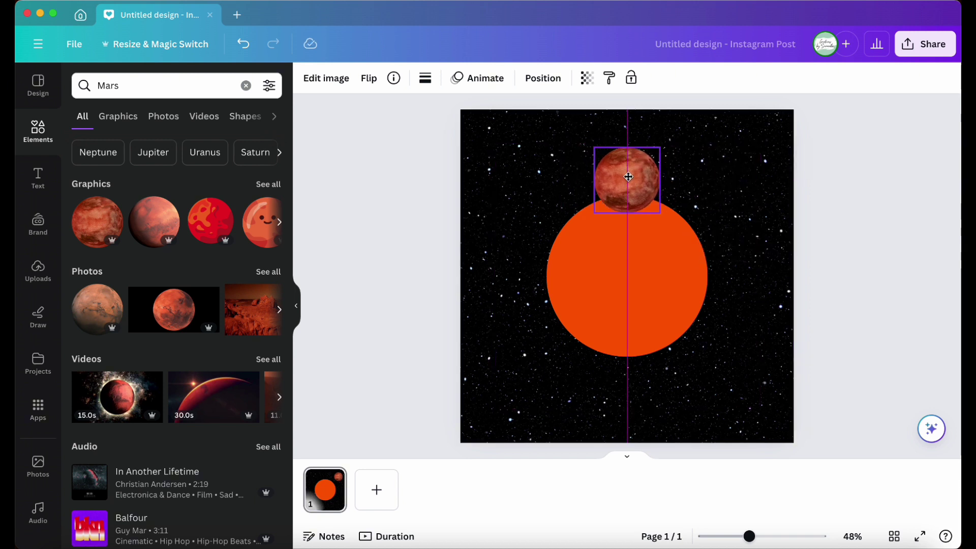
pyautogui.moveTo(628, 177); pyautogui.dragTo(629, 157)
# Step: Add an Earth graphic just below the orange circle
pyautogui.doubleClick(108, 86)
pyautogui.write('earth')
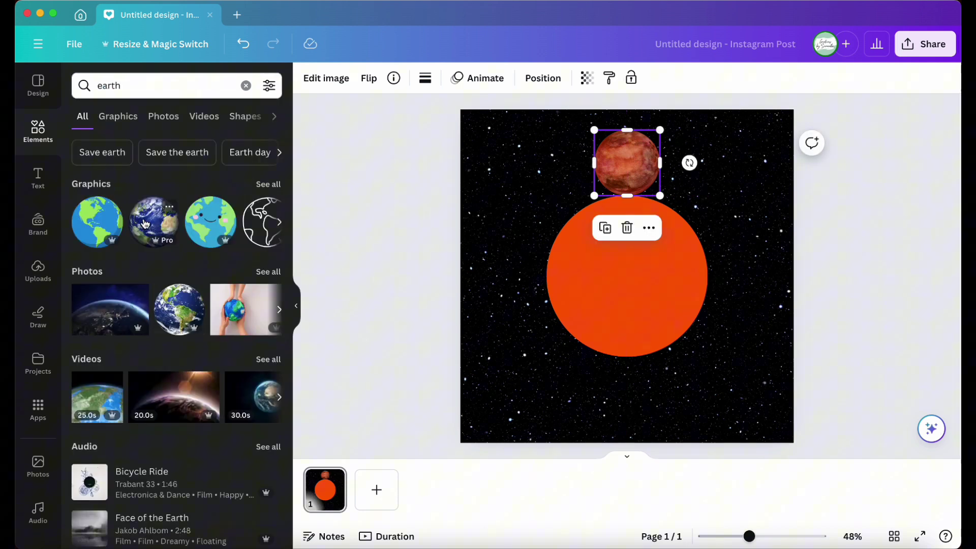
pyautogui.click(154, 222)
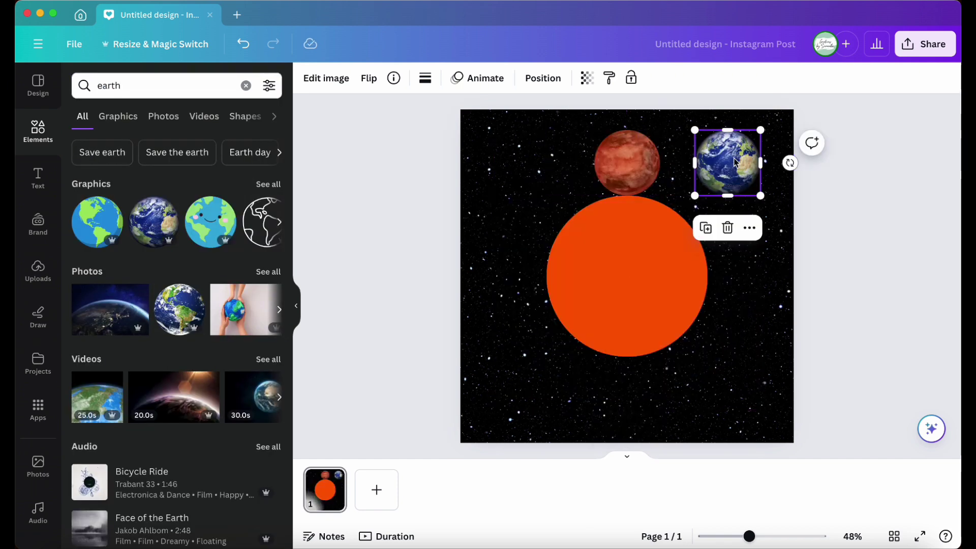
pyautogui.moveTo(736, 163); pyautogui.dragTo(634, 376)
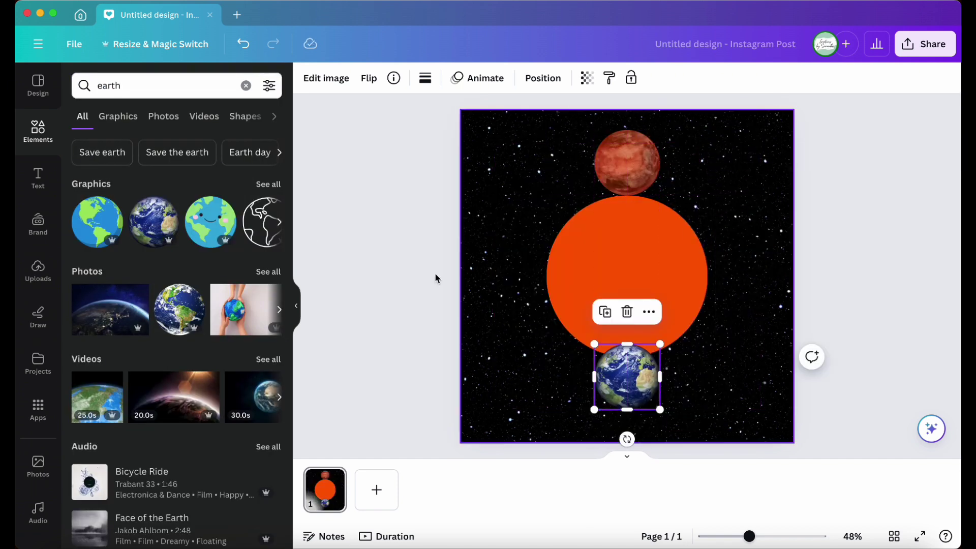
# Step: Add a shrunken Jupiter right of the circle and nudge Earth lower
pyautogui.doubleClick(108, 85)
pyautogui.write('jupiter')
pyautogui.press('Return')
pyautogui.click(97, 222)
pyautogui.moveTo(490, 410); pyautogui.dragTo(697, 207)
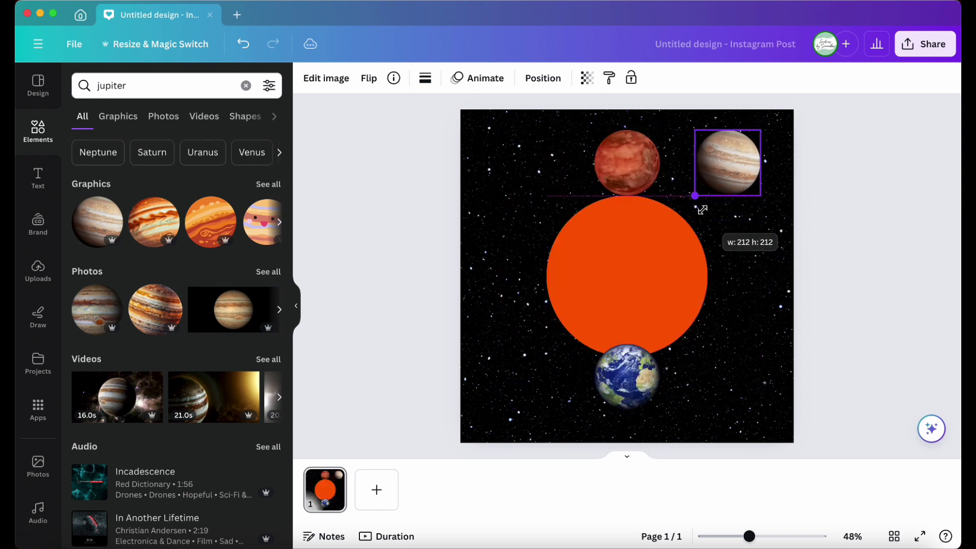
pyautogui.moveTo(730, 163); pyautogui.dragTo(742, 274)
pyautogui.moveTo(629, 384); pyautogui.dragTo(629, 397)
# Step: Add a shrunken Venus graphic to the left of the orange circle
pyautogui.doubleClick(107, 86)
pyautogui.write('venus')
pyautogui.press('Return')
pyautogui.click(98, 222)
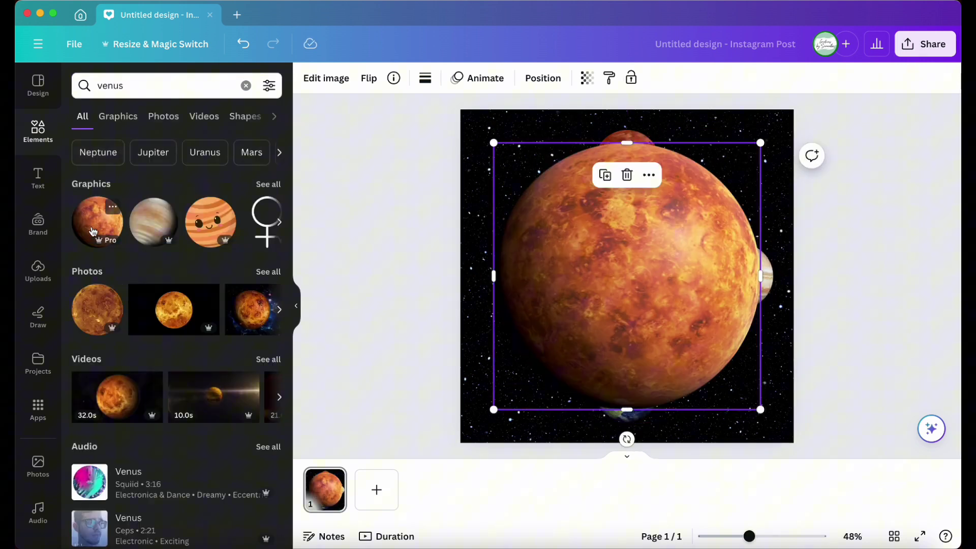
pyautogui.moveTo(490, 410); pyautogui.dragTo(694, 195)
pyautogui.moveTo(736, 158); pyautogui.dragTo(514, 273)
# Step: Add a Pluto graphic, shrunk and placed at the upper left
pyautogui.doubleClick(108, 85)
pyautogui.write('pluto')
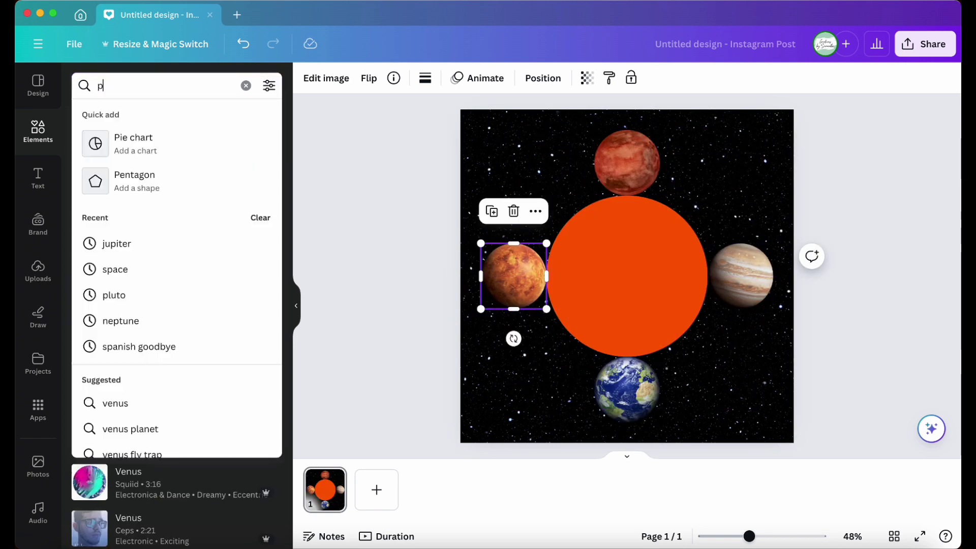
pyautogui.press('Return')
pyautogui.click(97, 221)
pyautogui.moveTo(760, 395); pyautogui.dragTo(544, 201)
# Step: Add Neptune at the upper right and an Eris graphic, then select the circle and all planets
pyautogui.doubleClick(108, 85)
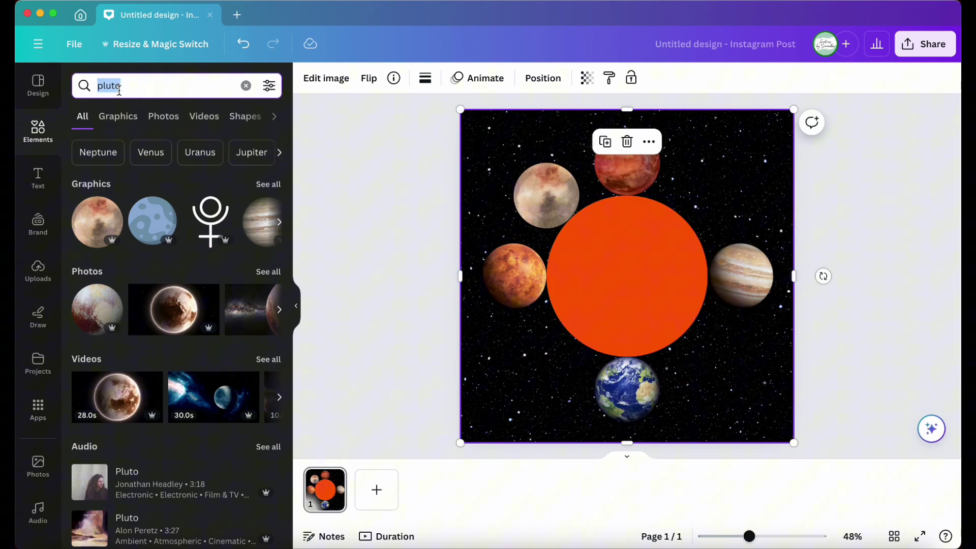
pyautogui.write('neptune')
pyautogui.press('Return')
pyautogui.click(97, 222)
pyautogui.moveTo(493, 409); pyautogui.dragTo(669, 218)
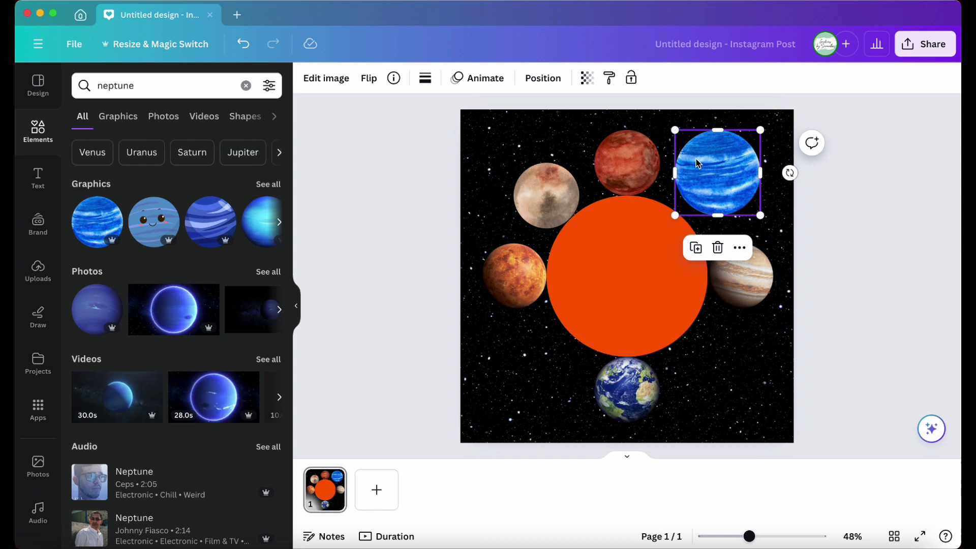
pyautogui.moveTo(715, 180); pyautogui.dragTo(705, 201)
pyautogui.click(718, 337)
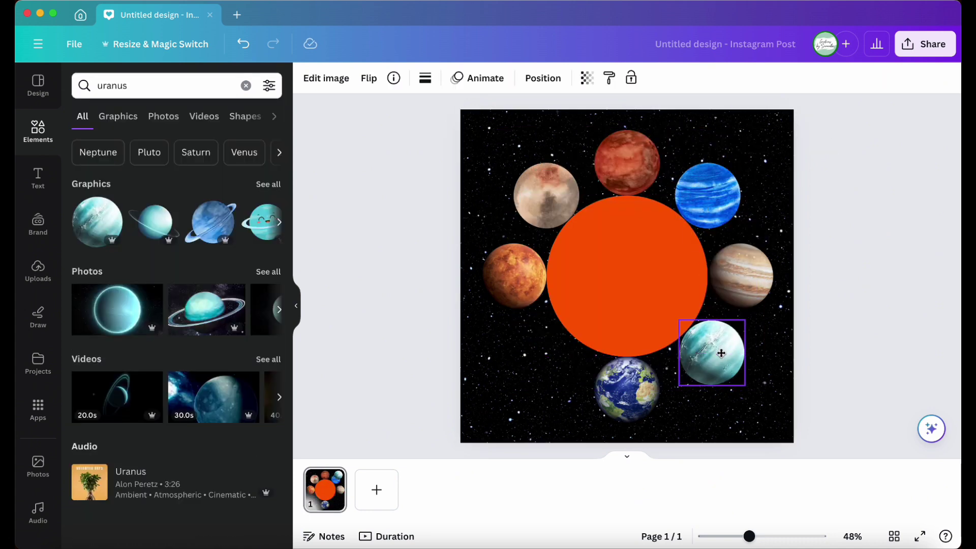
pyautogui.click(621, 320)
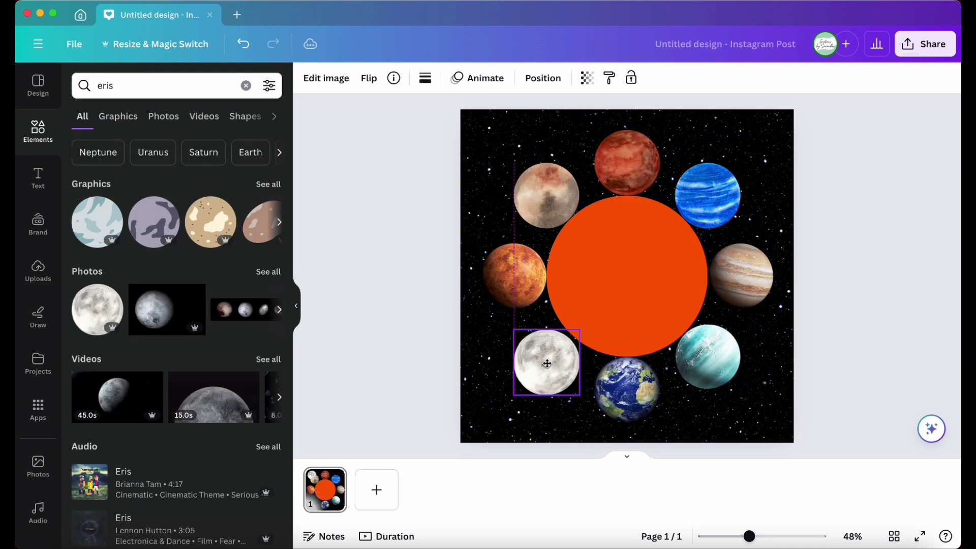
pyautogui.moveTo(422, 146)
pyautogui.mouseDown()
pyautogui.moveTo(676, 185)
pyautogui.moveTo(730, 212)
pyautogui.moveTo(788, 312)
pyautogui.moveTo(798, 398)
pyautogui.mouseUp()
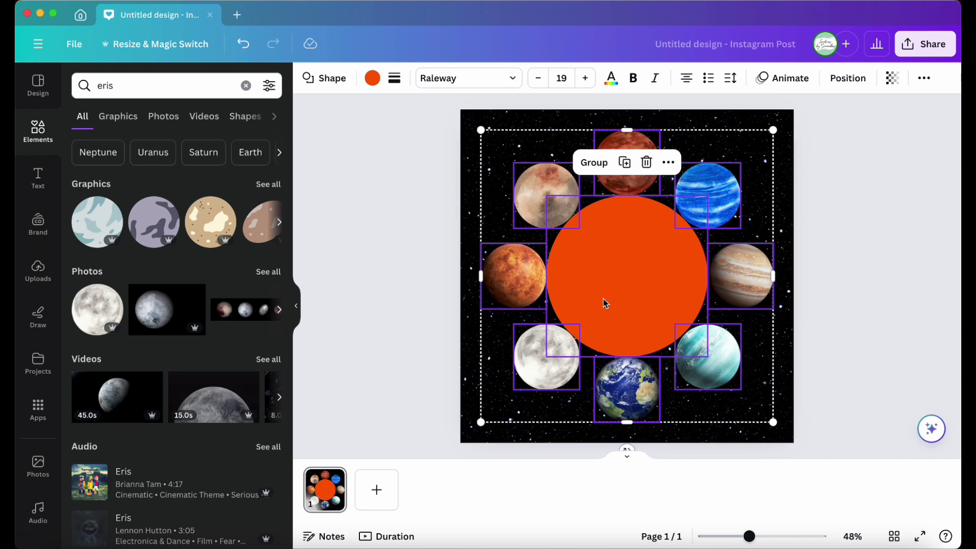
# Step: Group the circle and planets, shift the group left, and delete the orange circle
pyautogui.moveTo(605, 304); pyautogui.dragTo(604, 303)
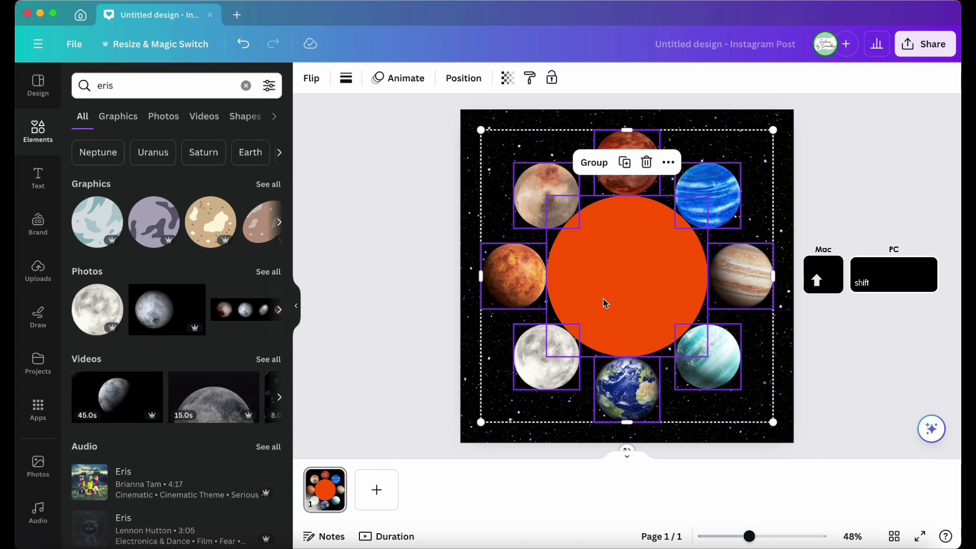
pyautogui.press('super+g')
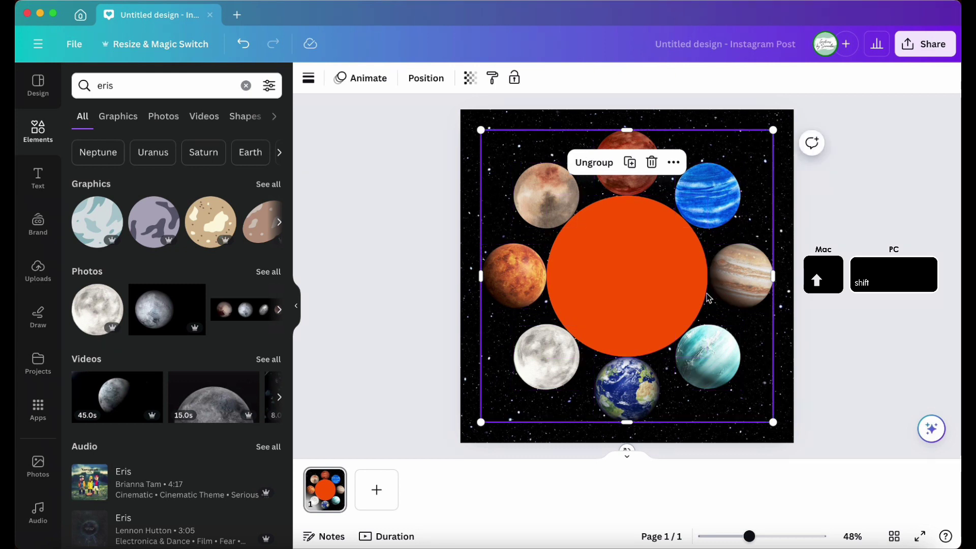
pyautogui.moveTo(709, 297); pyautogui.dragTo(515, 294)
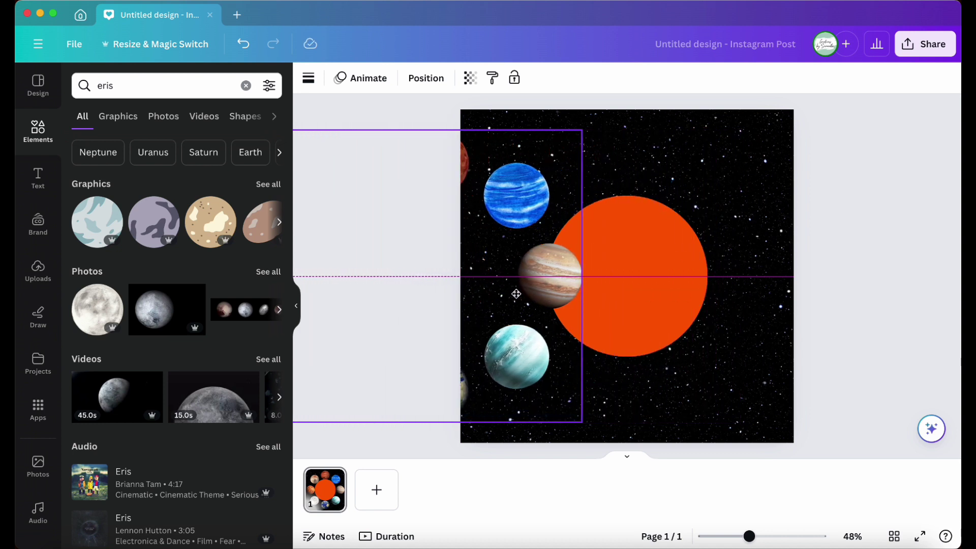
pyautogui.click(687, 294)
pyautogui.press('Delete')
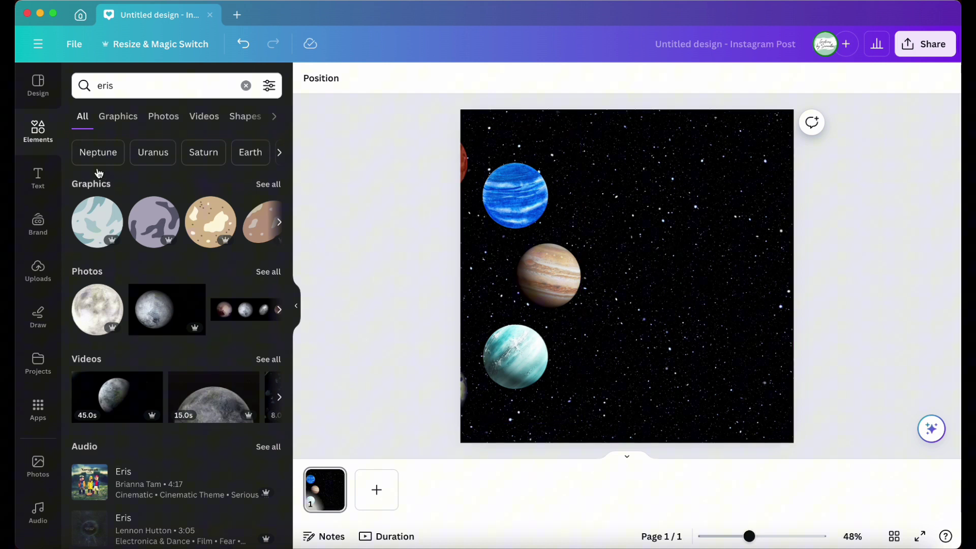
# Step: Add a 'THE SOLAR' title at font size 60 and move it to the page top
pyautogui.click(34, 182)
pyautogui.click(189, 196)
pyautogui.moveTo(647, 277); pyautogui.dragTo(780, 276)
pyautogui.write('THE SOL')
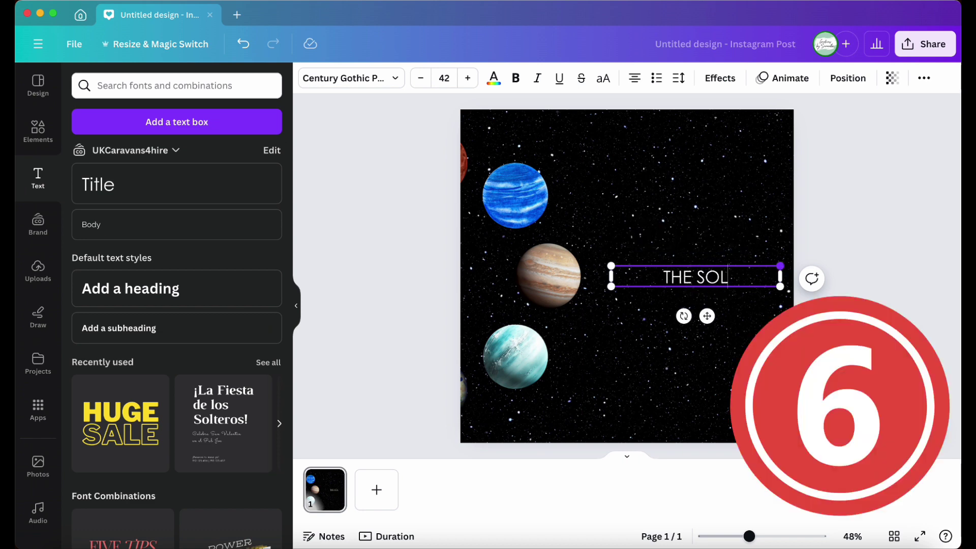
pyautogui.write('AR')
pyautogui.click(443, 78)
pyautogui.write('60')
pyautogui.press('Return')
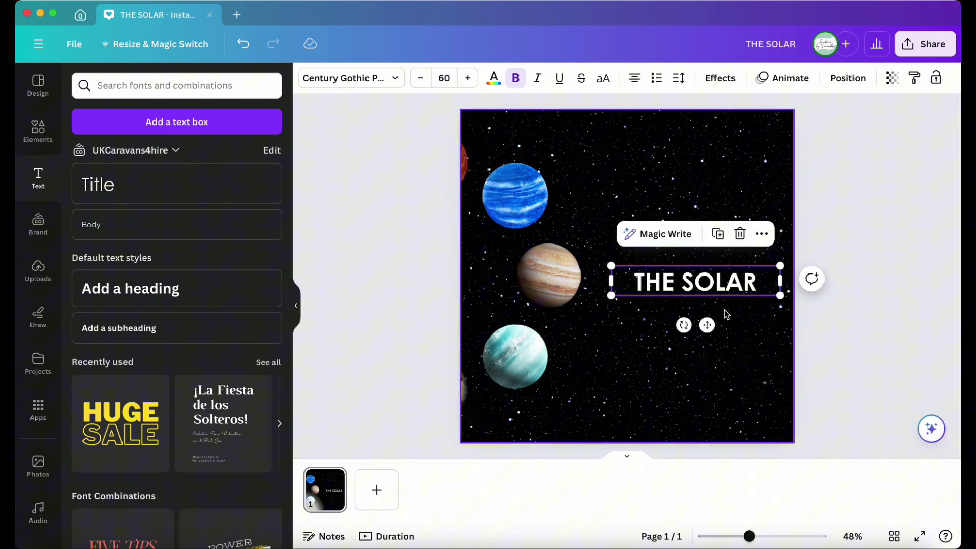
pyautogui.moveTo(707, 283); pyautogui.dragTo(712, 155)
# Step: Add 'SYSTEM' as a second title line at size 90, then select both lines
pyautogui.press('Return')
pyautogui.write('SYSTEM')
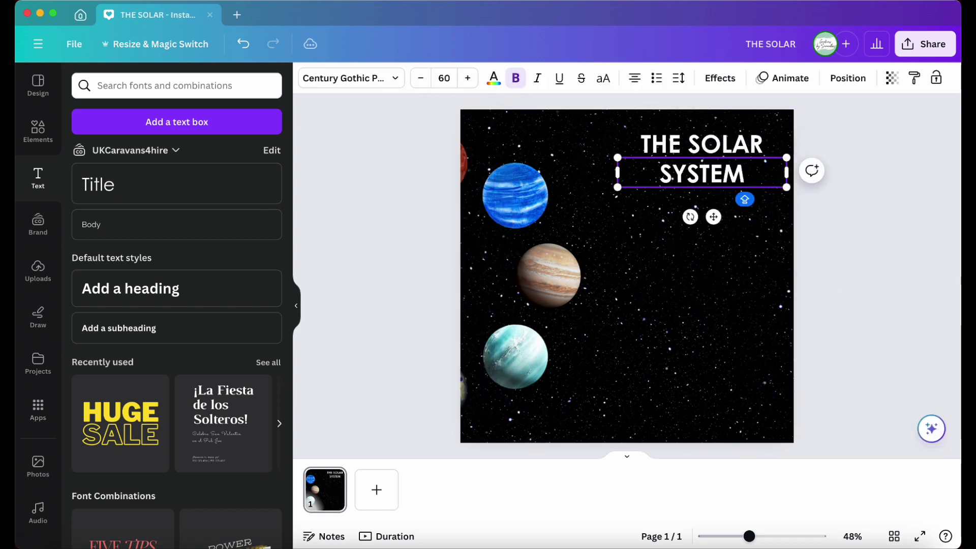
pyautogui.click(767, 193)
pyautogui.click(714, 174)
pyautogui.click(444, 78)
pyautogui.write('90')
pyautogui.press('Return')
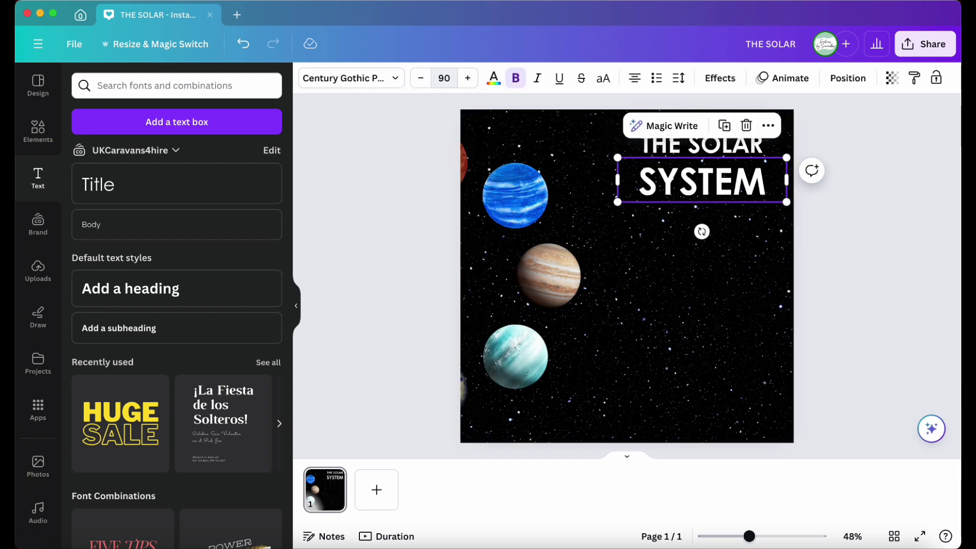
pyautogui.click(756, 224)
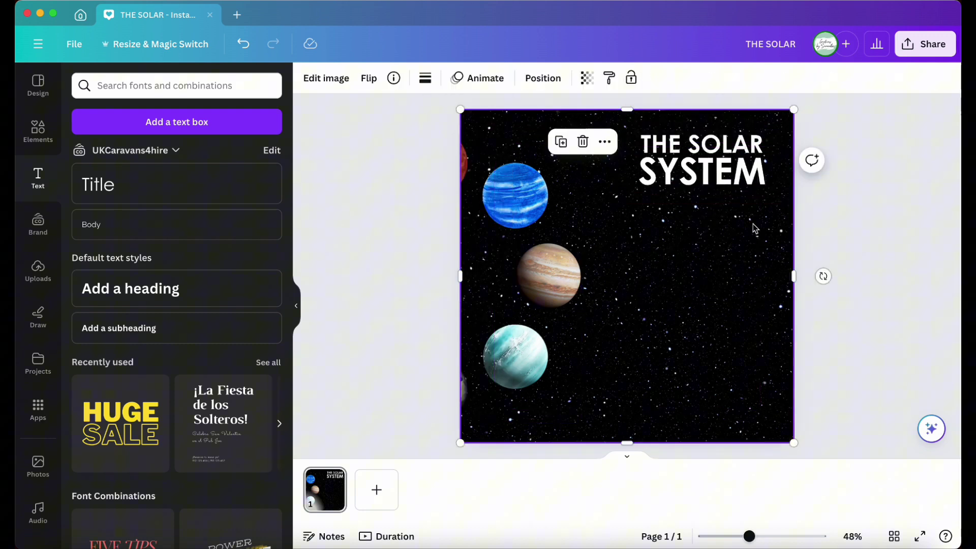
pyautogui.click(574, 133)
pyautogui.click(702, 144)
pyautogui.keyDown('shift'); pyautogui.click(702, 173); pyautogui.keyUp('shift')
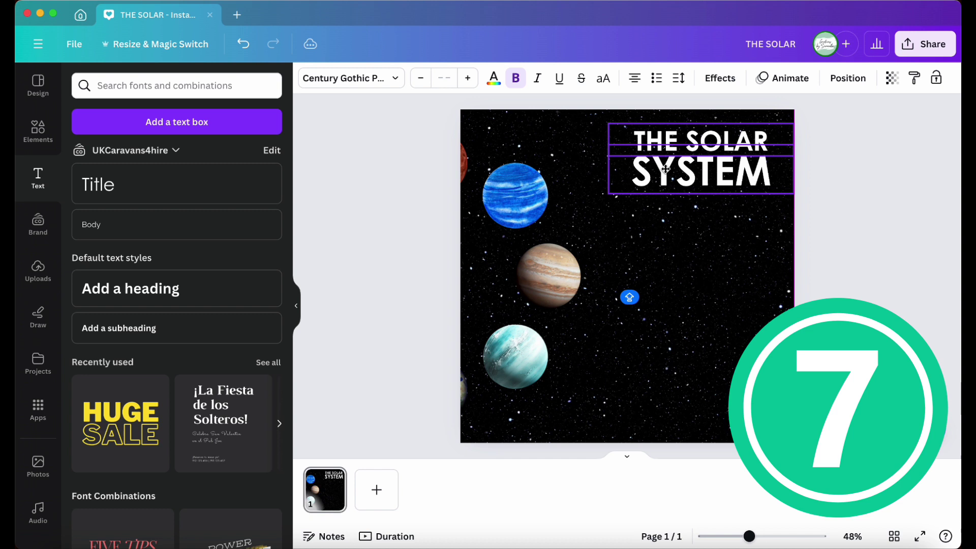
# Step: Add a 'Neptune' heading in League Spartan, resized and placed beside the middle planet
pyautogui.click(131, 288)
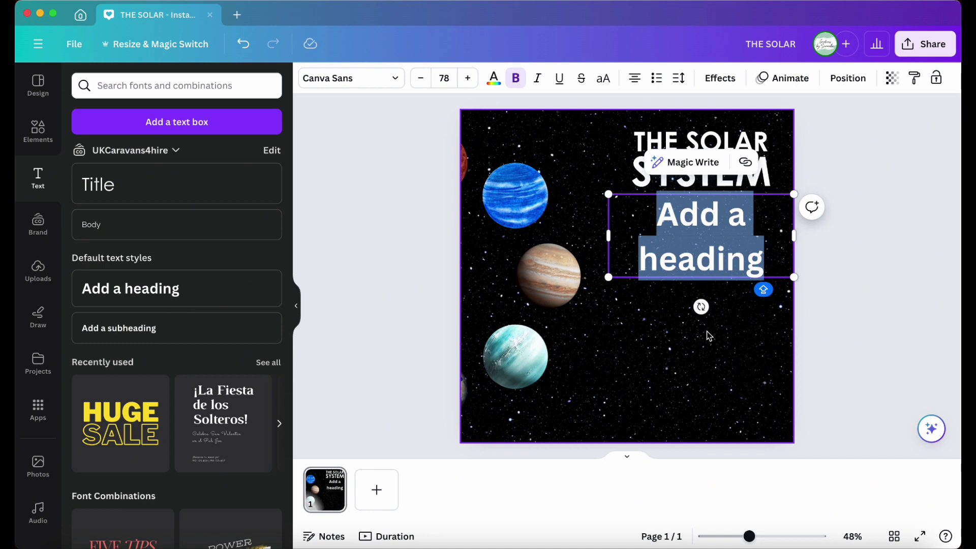
pyautogui.write('Ne')
pyautogui.press('BackSpace')
pyautogui.press('BackSpace')
pyautogui.write('Neptune')
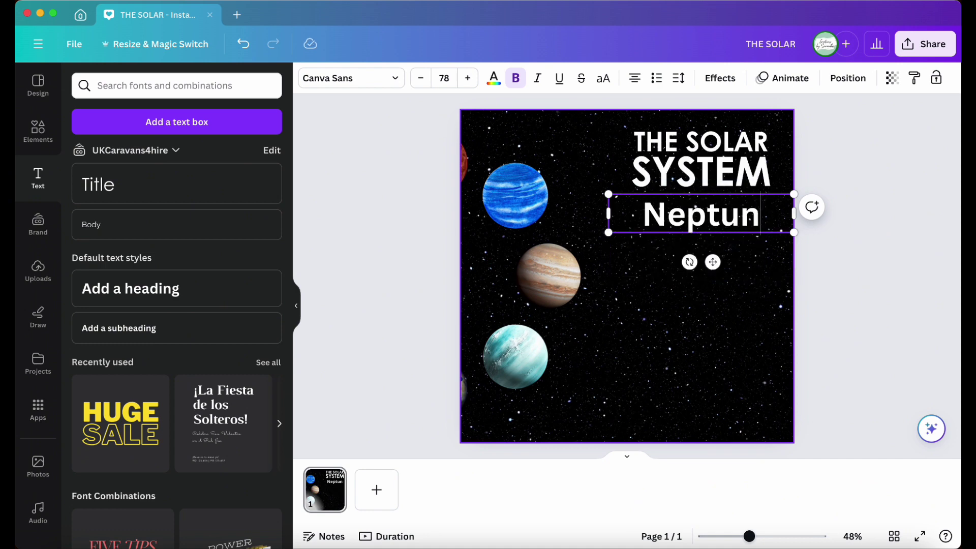
pyautogui.moveTo(733, 228); pyautogui.dragTo(733, 284)
pyautogui.click(351, 77)
pyautogui.click(135, 325)
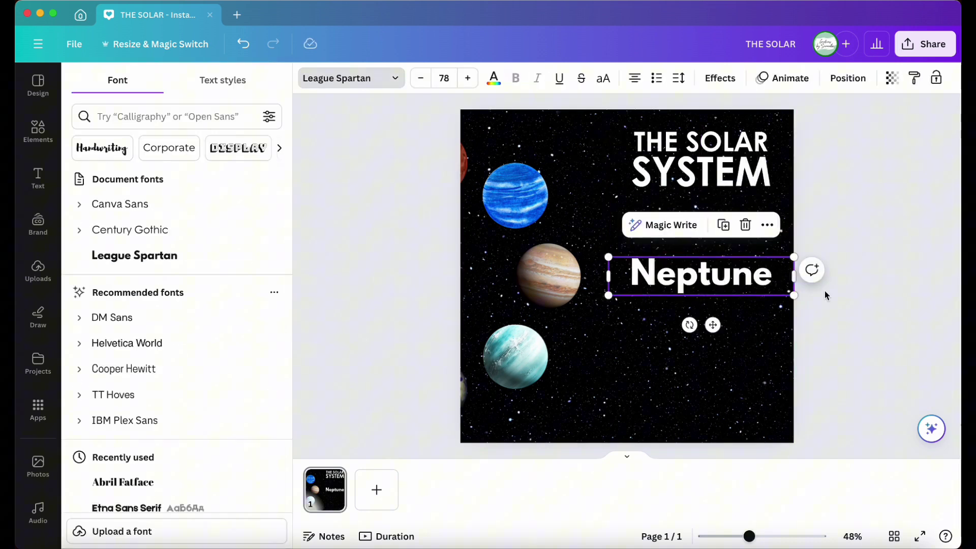
pyautogui.moveTo(792, 290); pyautogui.dragTo(761, 292)
pyautogui.moveTo(709, 272); pyautogui.dragTo(709, 276)
pyautogui.click(740, 356)
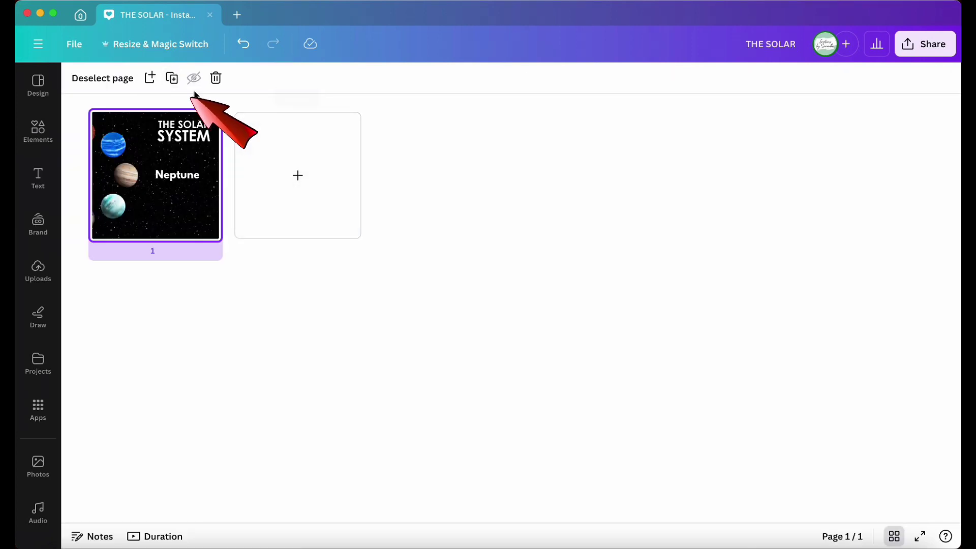
# Step: Duplicate the page seven times for eight pages, then reopen page 1 and select its heading
pyautogui.click(172, 77)
pyautogui.click(171, 78)
pyautogui.click(171, 77)
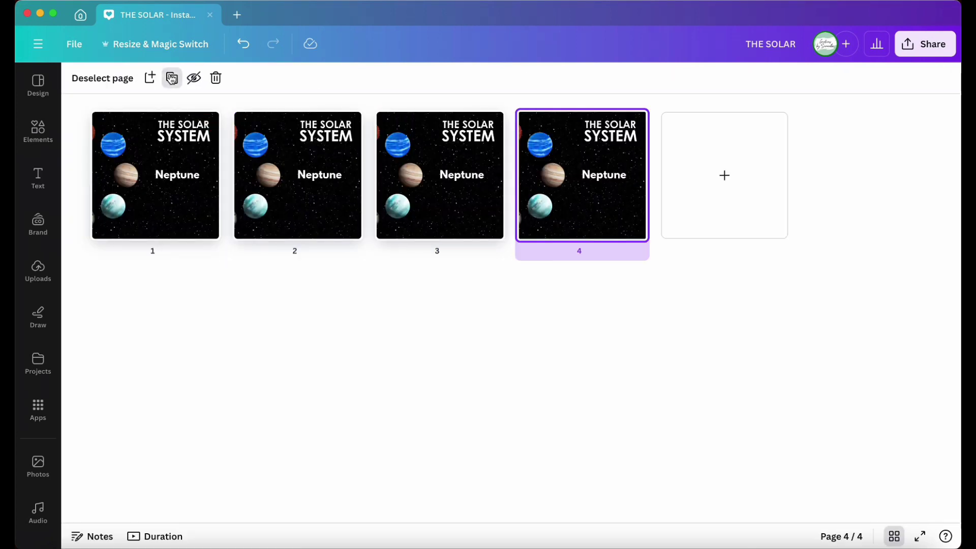
pyautogui.click(172, 77)
pyautogui.click(172, 77)
pyautogui.click(172, 78)
pyautogui.click(172, 78)
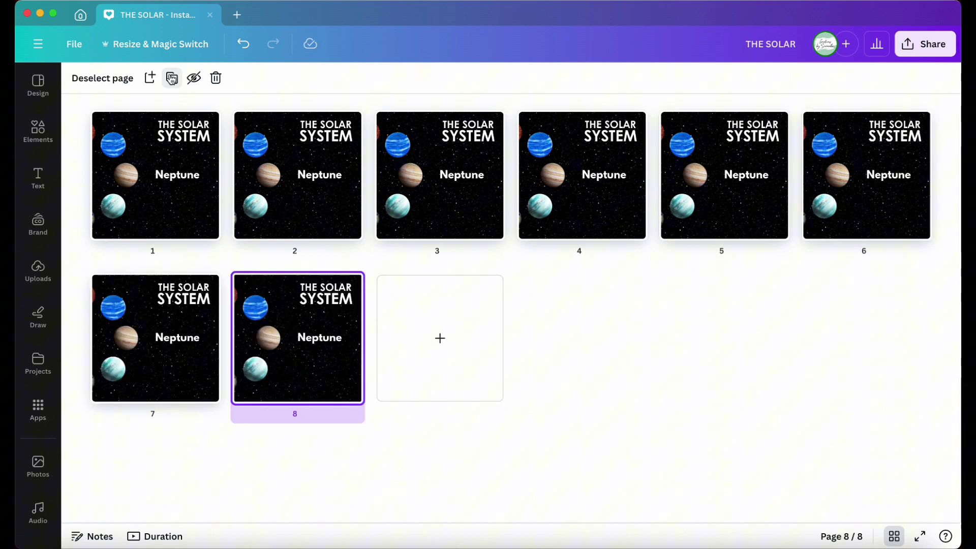
pyautogui.doubleClick(181, 192)
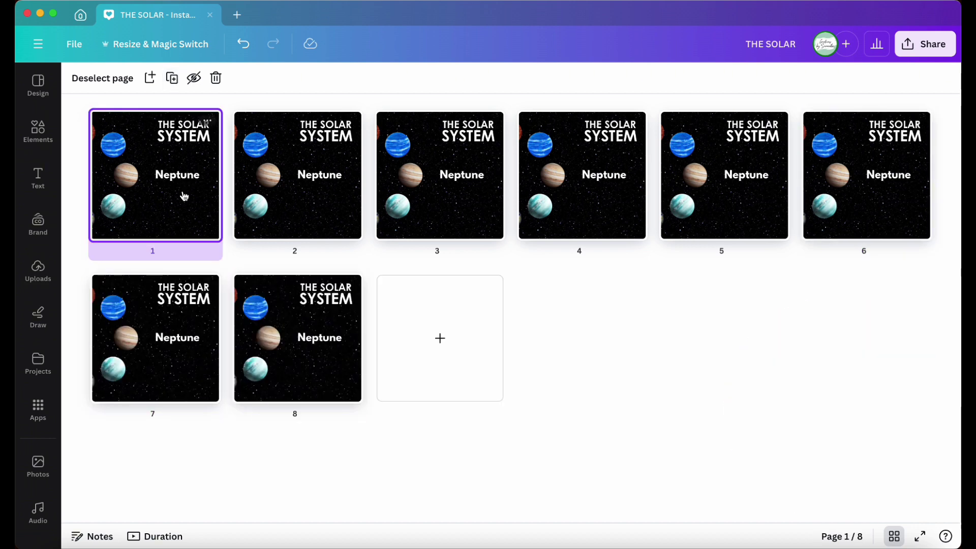
pyautogui.click(683, 277)
# Step: Rename page 1's heading from Neptune to 'Jupiter'
pyautogui.doubleClick(683, 277)
pyautogui.click(568, 276)
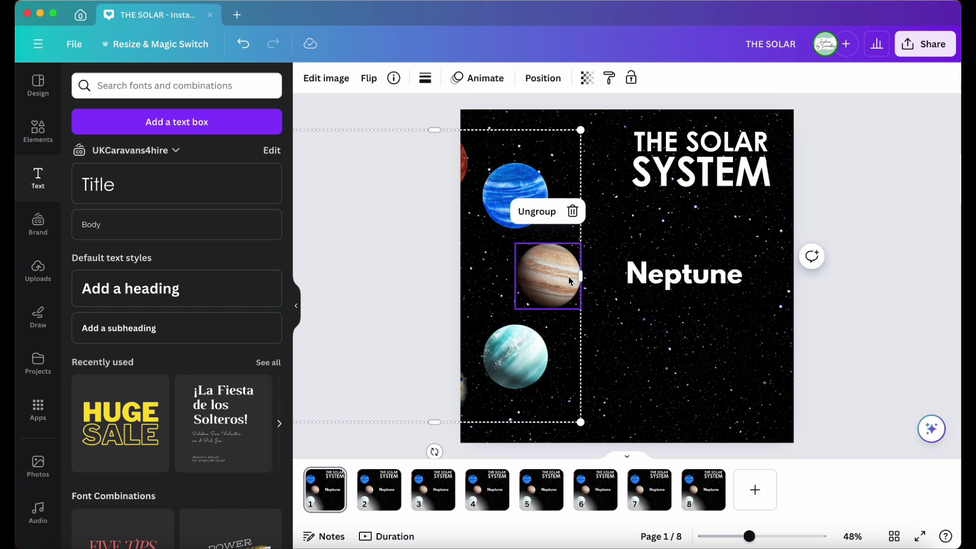
pyautogui.click(392, 78)
pyautogui.doubleClick(684, 274)
pyautogui.write('Ju')
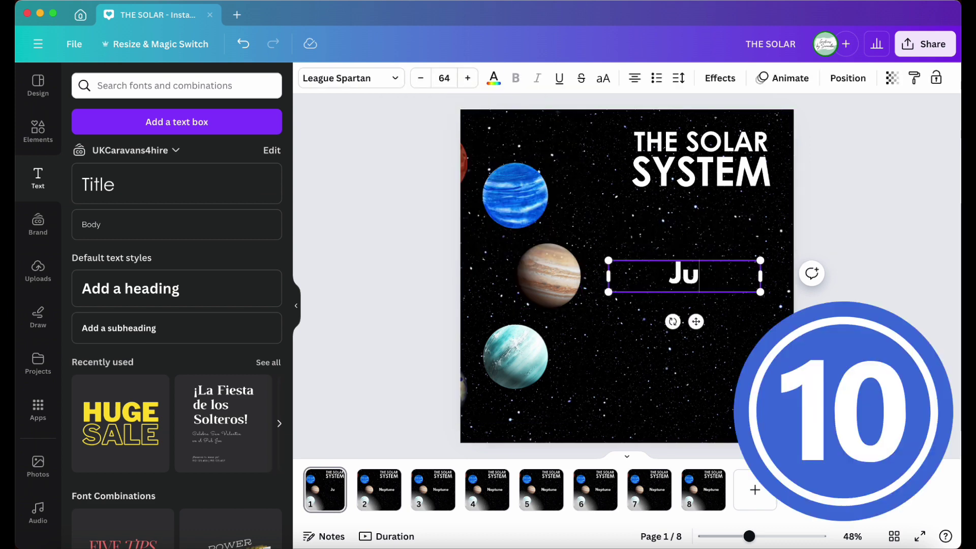
pyautogui.write('piter')
pyautogui.click(730, 334)
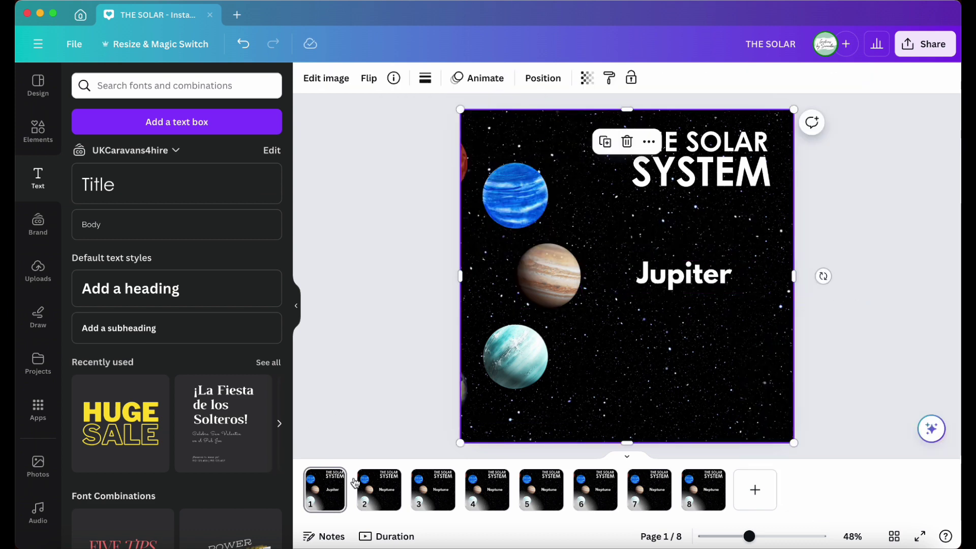
# Step: On page 2, rotate the planet group to 42° so Neptune sits at centre
pyautogui.click(382, 480)
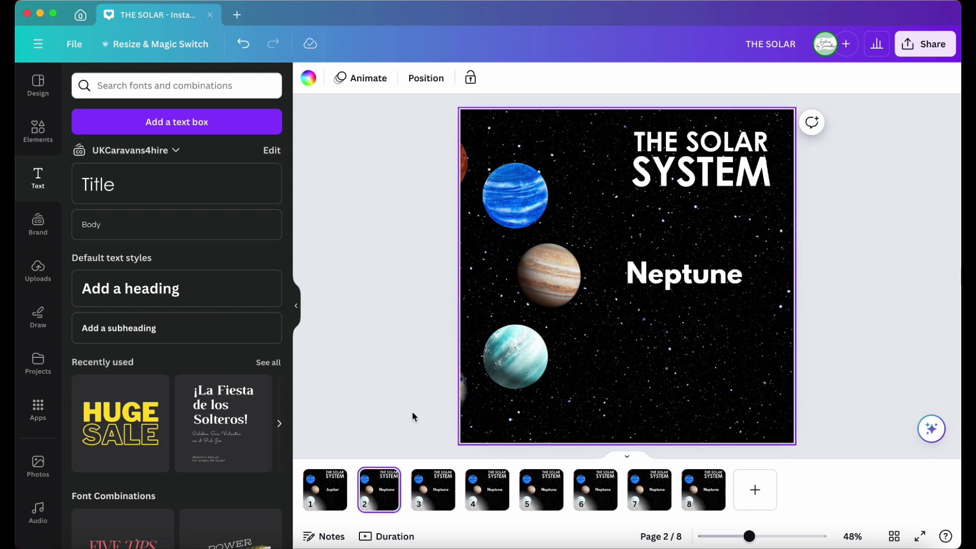
pyautogui.click(566, 405)
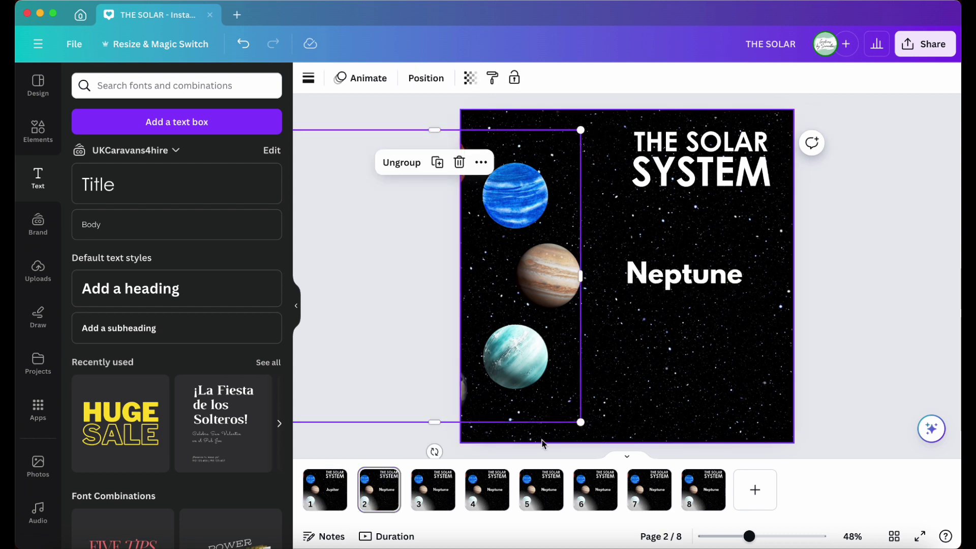
pyautogui.click(297, 309)
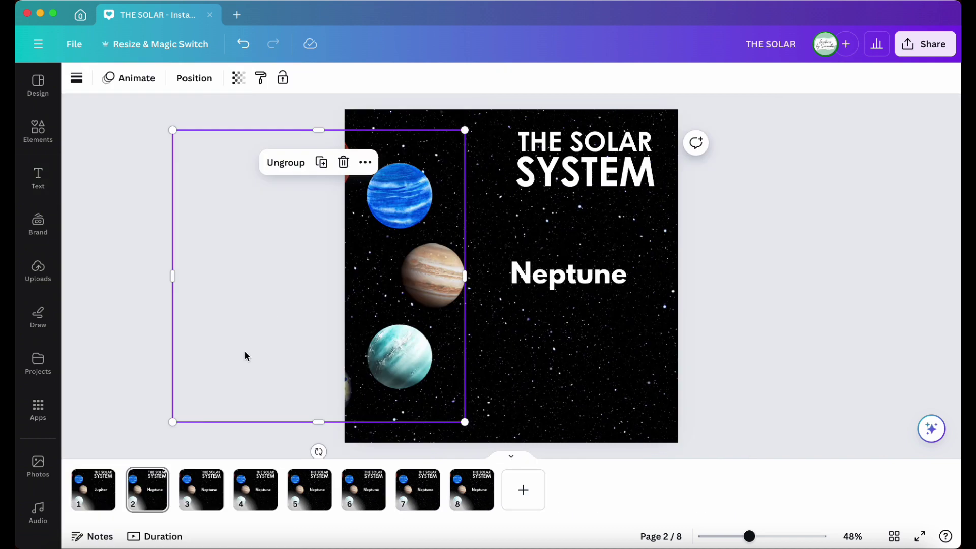
pyautogui.moveTo(319, 450); pyautogui.dragTo(214, 384)
pyautogui.click(434, 276)
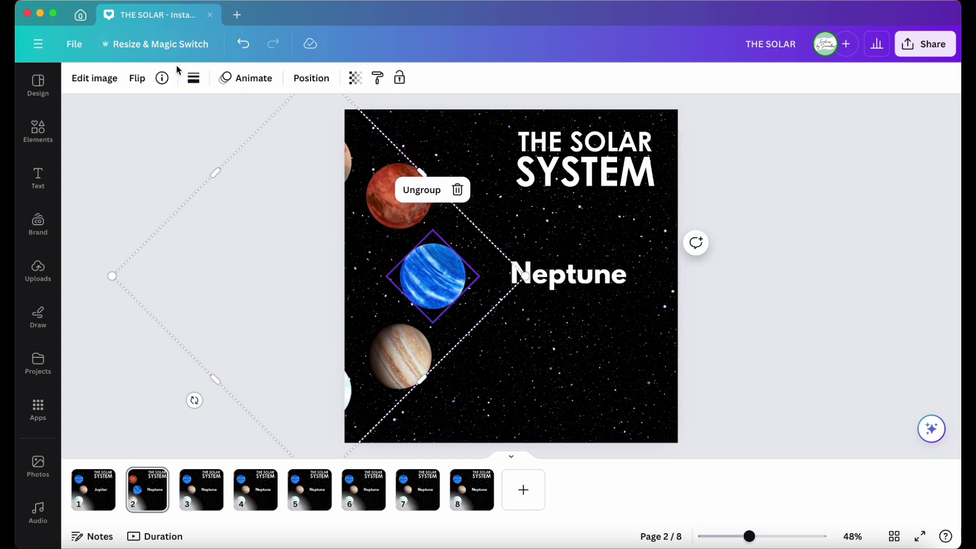
pyautogui.click(164, 79)
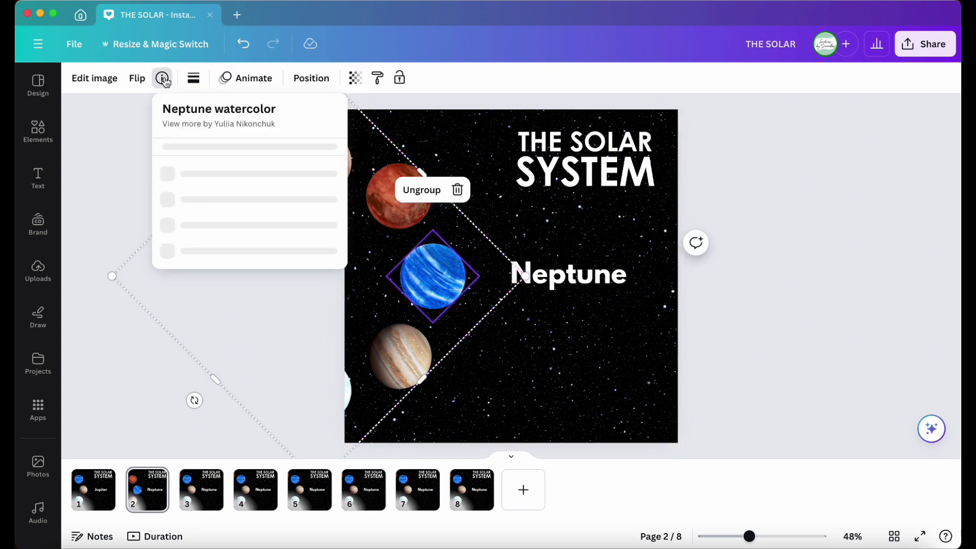
pyautogui.click(600, 284)
pyautogui.click(344, 400)
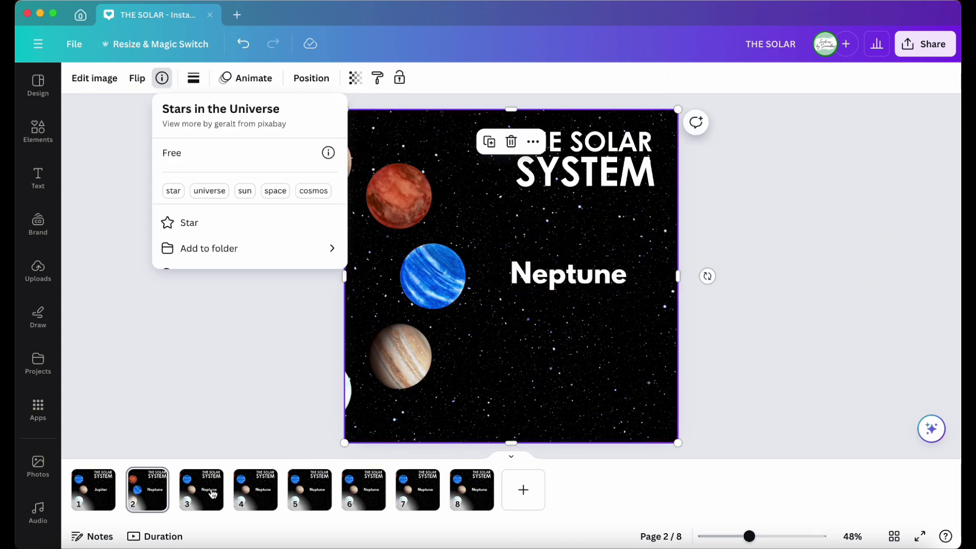
pyautogui.scroll(-5, 342, 400)
# Step: Rotate the planet groups on pages 3 to 6 to centre new planets such as Pluto
pyautogui.click(408, 370)
pyautogui.click(466, 423)
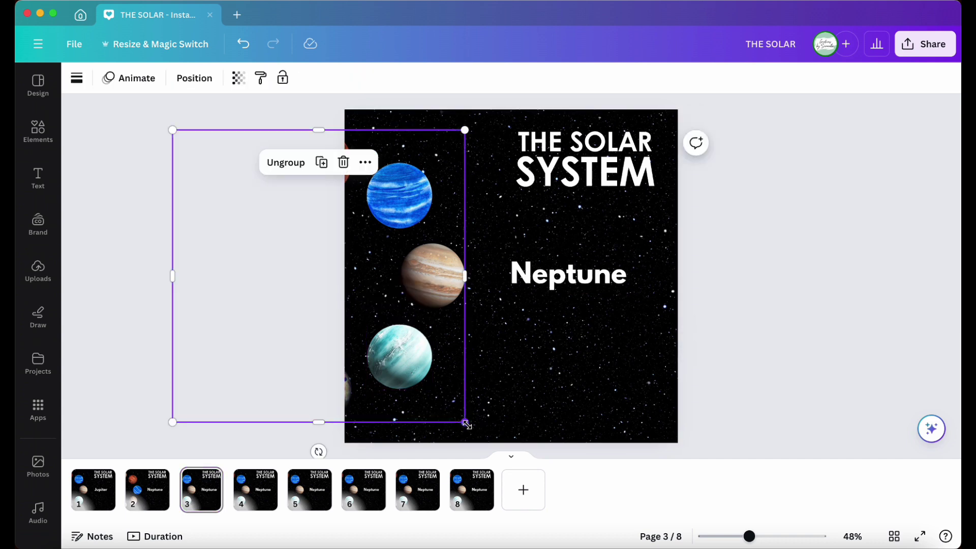
pyautogui.moveTo(316, 452); pyautogui.dragTo(142, 275)
pyautogui.click(540, 274)
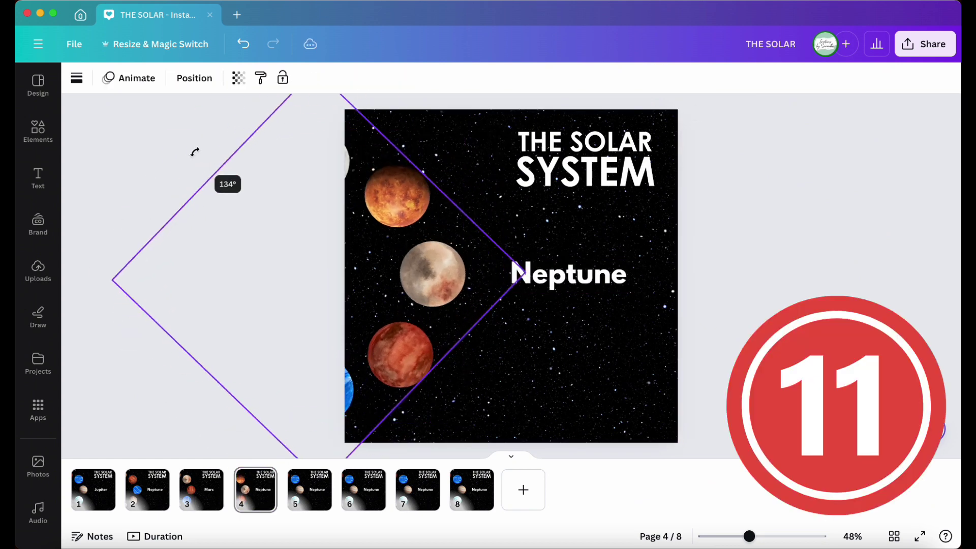
pyautogui.moveTo(194, 153); pyautogui.dragTo(194, 153)
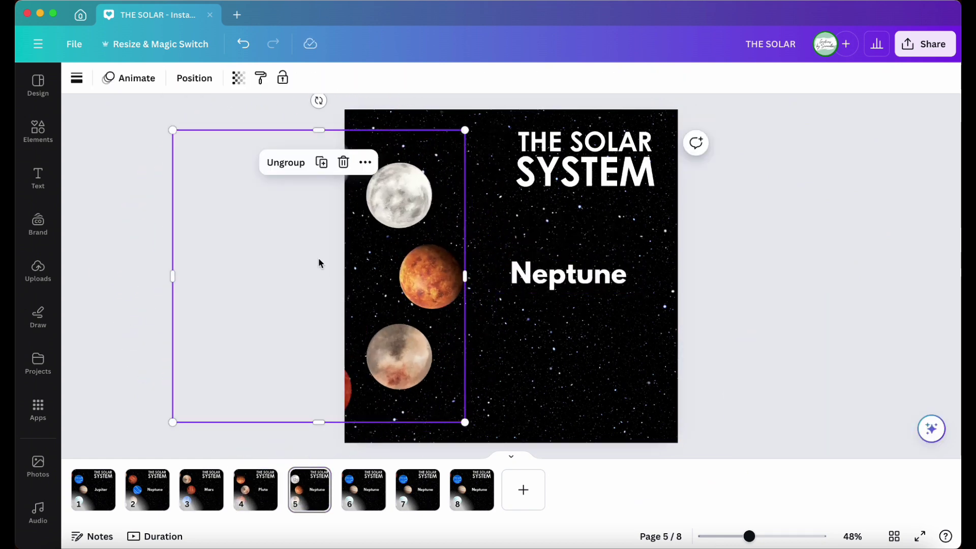
pyautogui.click(447, 279)
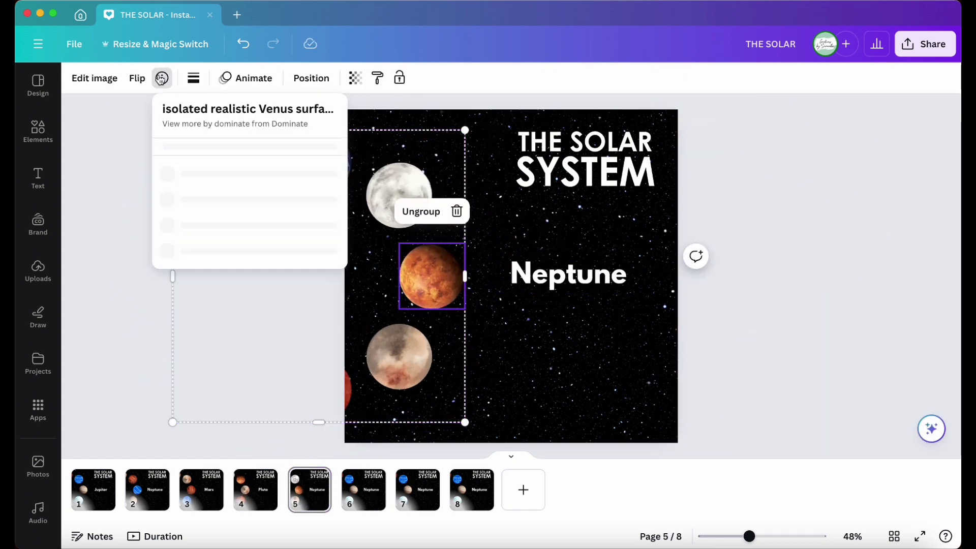
pyautogui.click(361, 496)
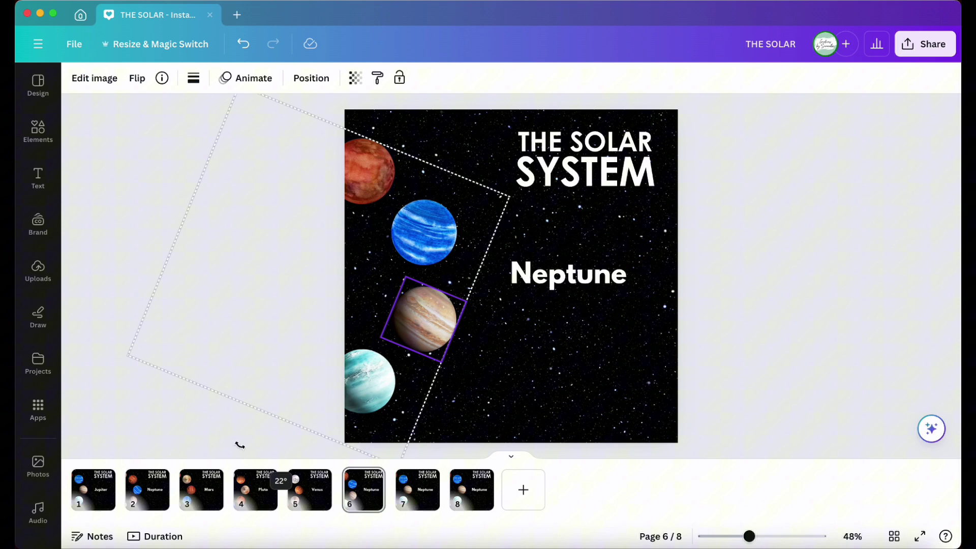
pyautogui.moveTo(236, 444); pyautogui.dragTo(312, 447)
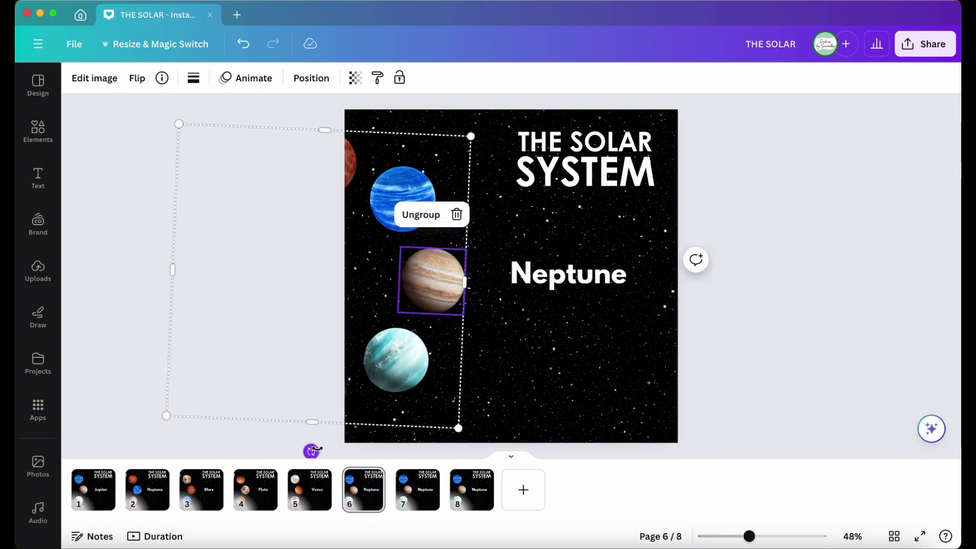
pyautogui.moveTo(312, 446); pyautogui.dragTo(434, 148)
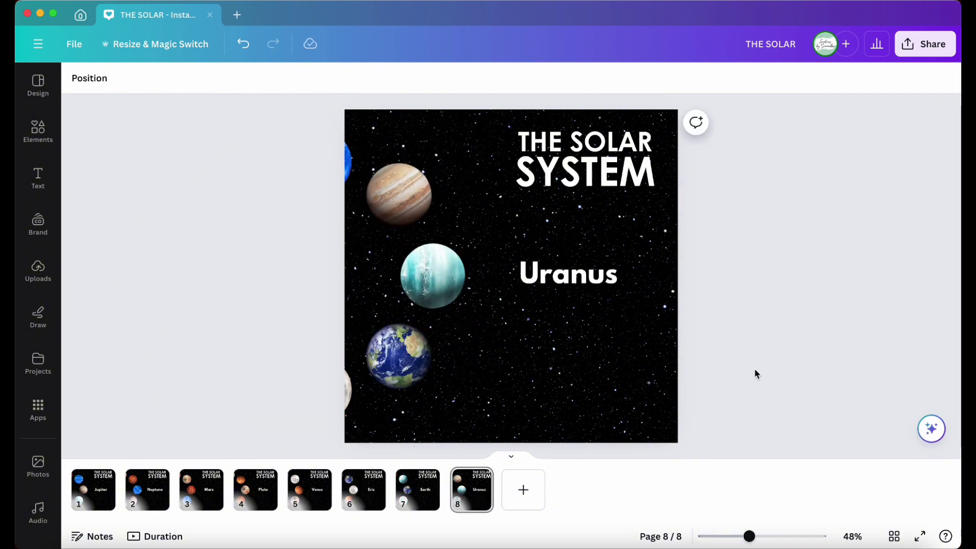
pyautogui.click(99, 499)
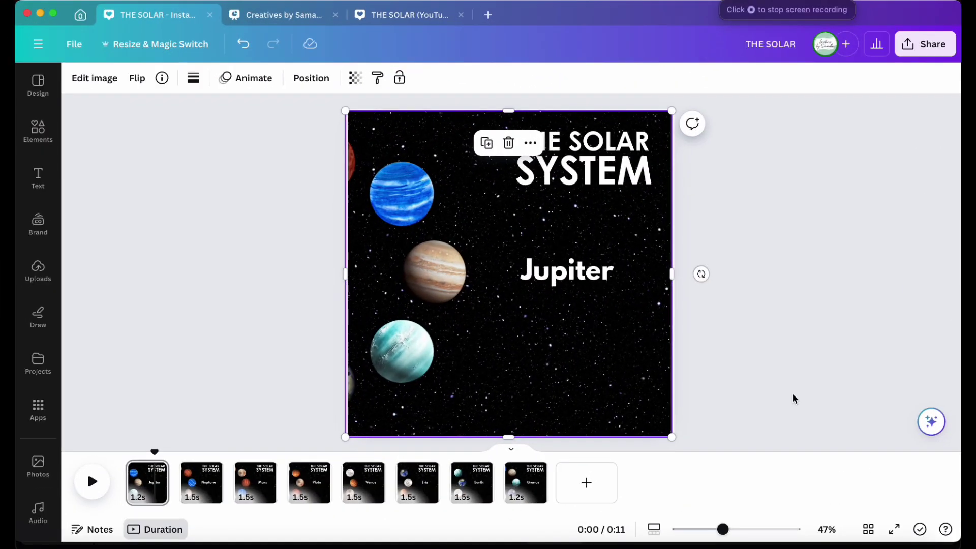
# Step: Bring up the options menu for the starry background image
pyautogui.rightClick(613, 333)
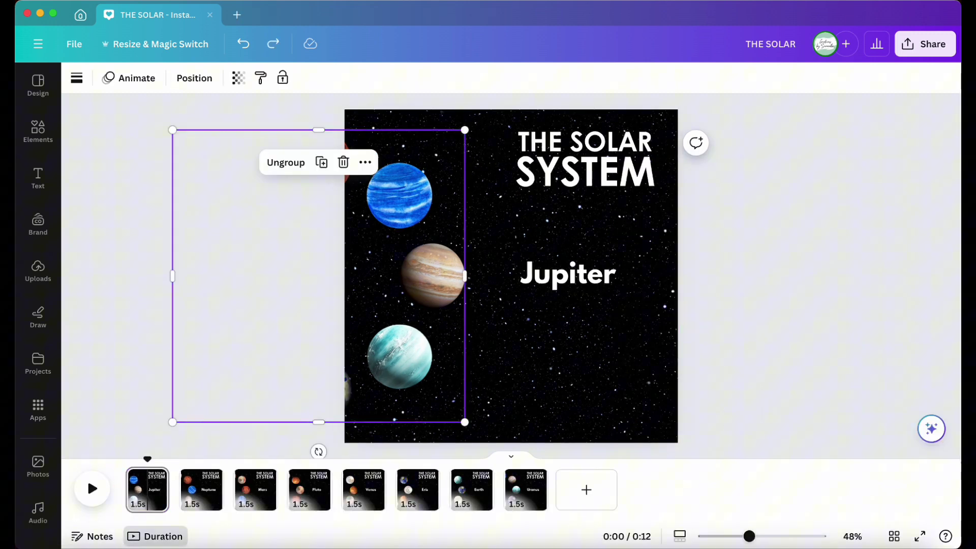
# Step: Select pages 1 through 8 and link them with a 0.5-second Match & Move transition
pyautogui.click(151, 372)
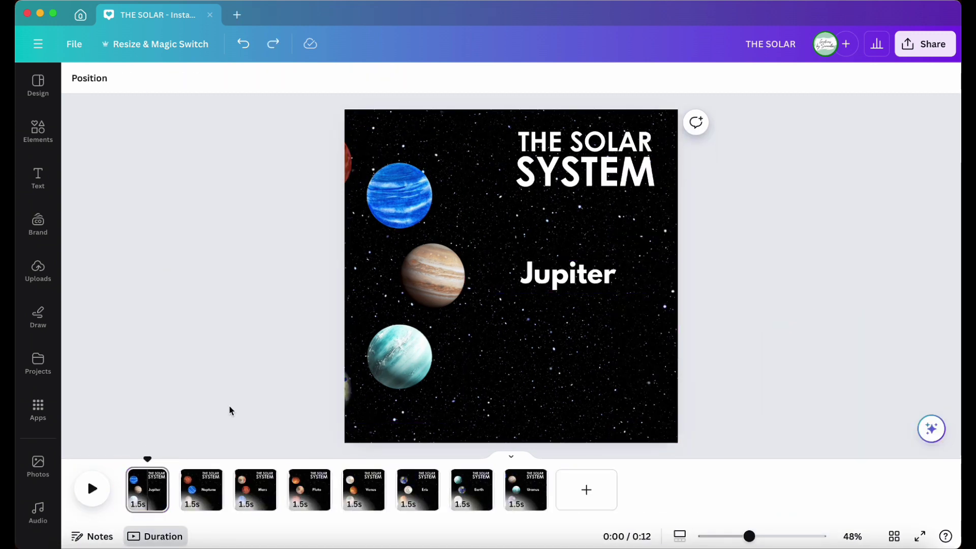
pyautogui.click(148, 489)
pyautogui.keyDown('shift'); pyautogui.click(528, 489); pyautogui.keyUp('shift')
pyautogui.rightClick(535, 495)
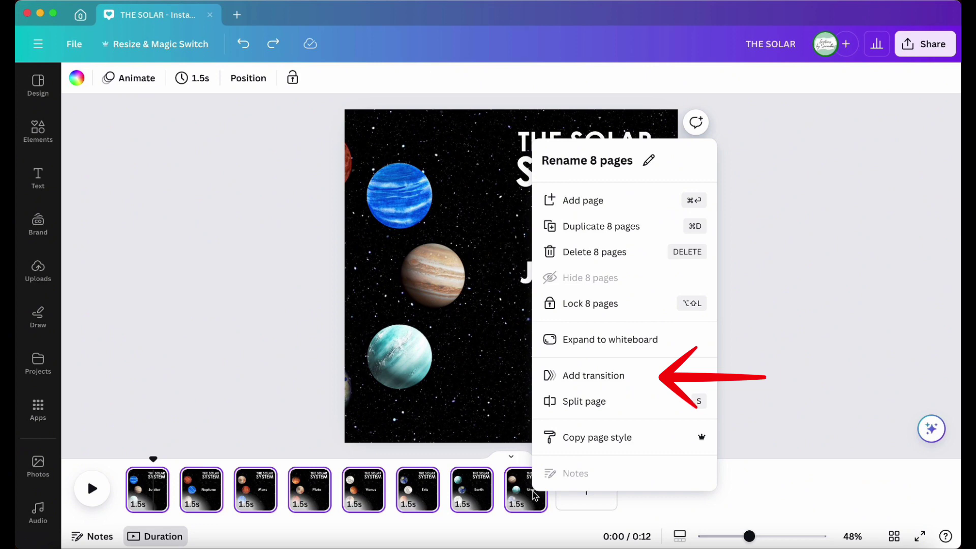
pyautogui.click(592, 375)
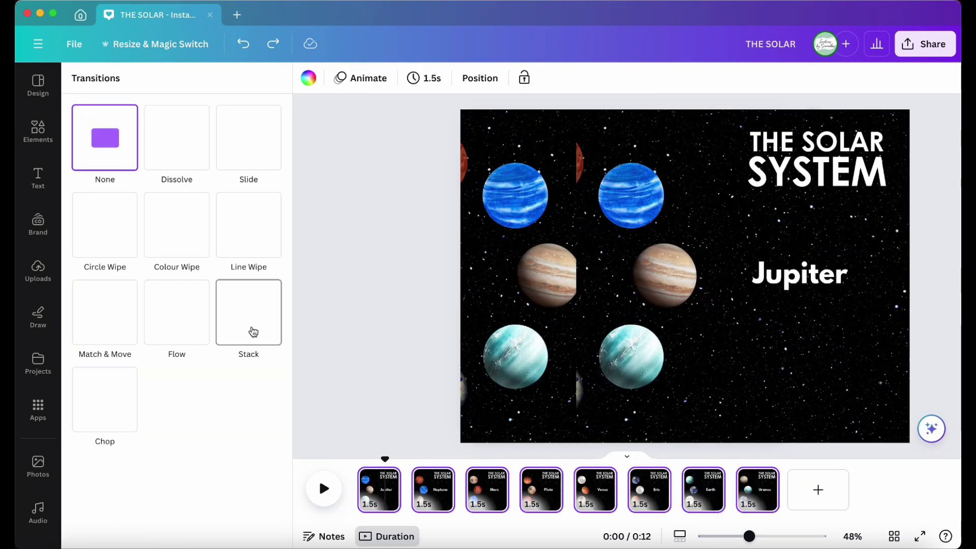
pyautogui.click(90, 329)
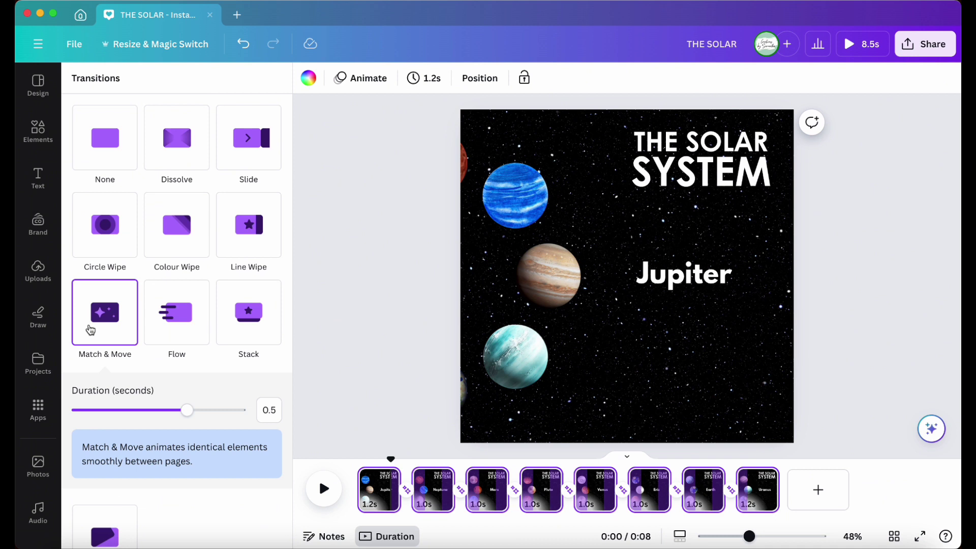
pyautogui.scroll(-1, 90, 329)
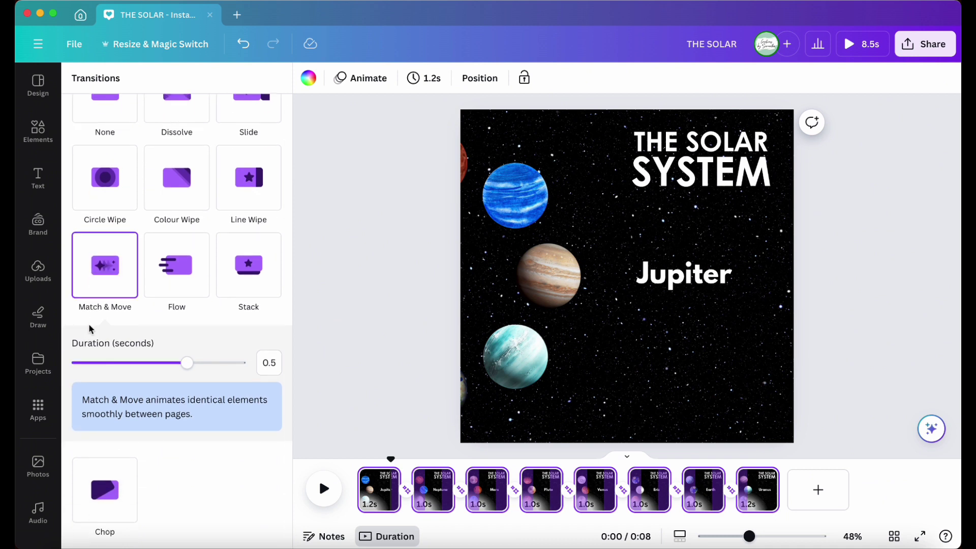
pyautogui.click(356, 401)
# Step: Set every page's duration to 1.0 second, preview the carousel, and open the Share menu
pyautogui.click(144, 499)
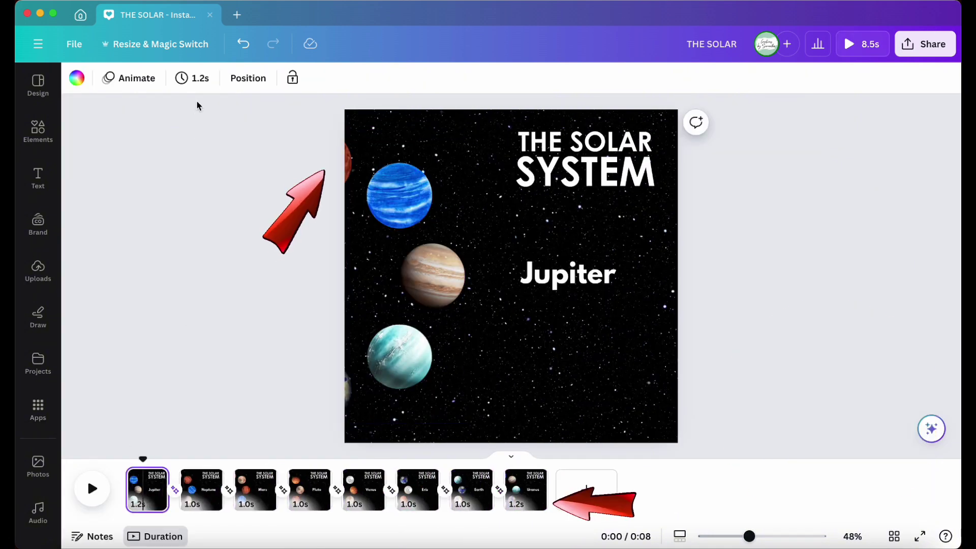
pyautogui.click(193, 78)
pyautogui.write('1')
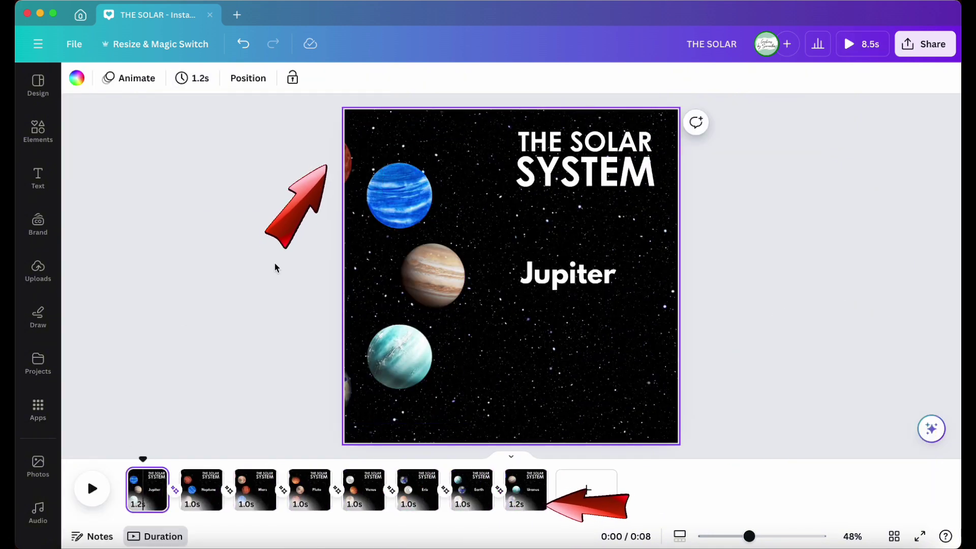
pyautogui.click(195, 79)
pyautogui.write('1')
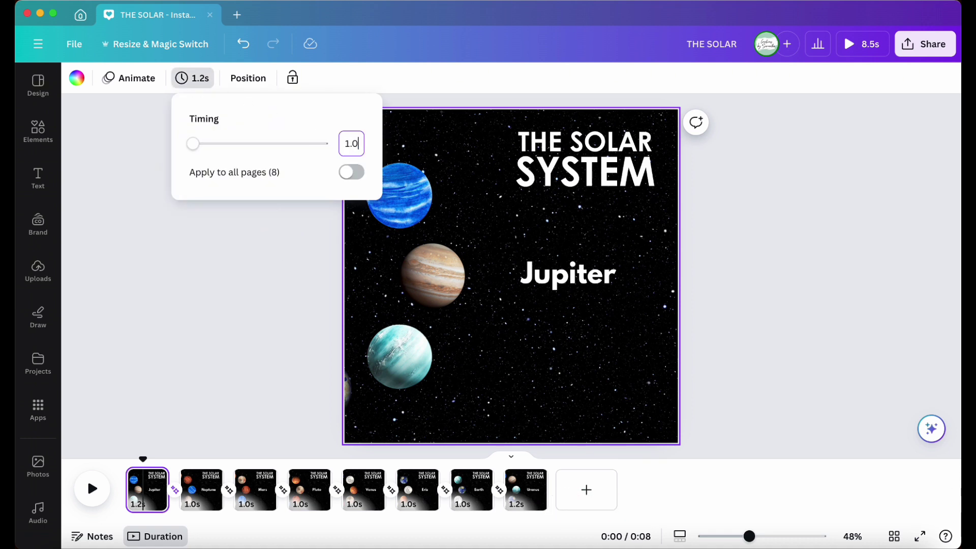
pyautogui.write('.0')
pyautogui.press('Return')
pyautogui.click(94, 489)
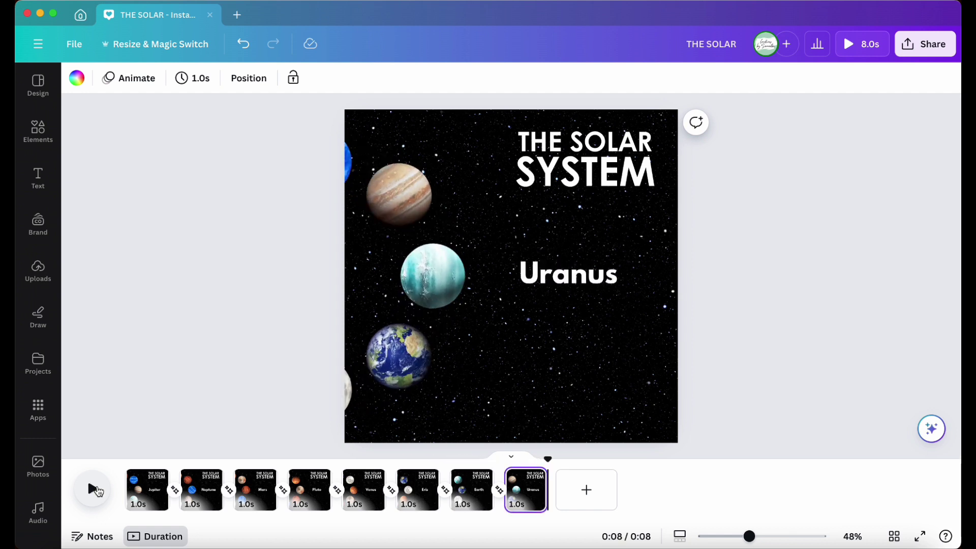
pyautogui.click(925, 44)
# Step: Download all 8 pages of THE SOLAR as an MP4 Video
pyautogui.click(806, 368)
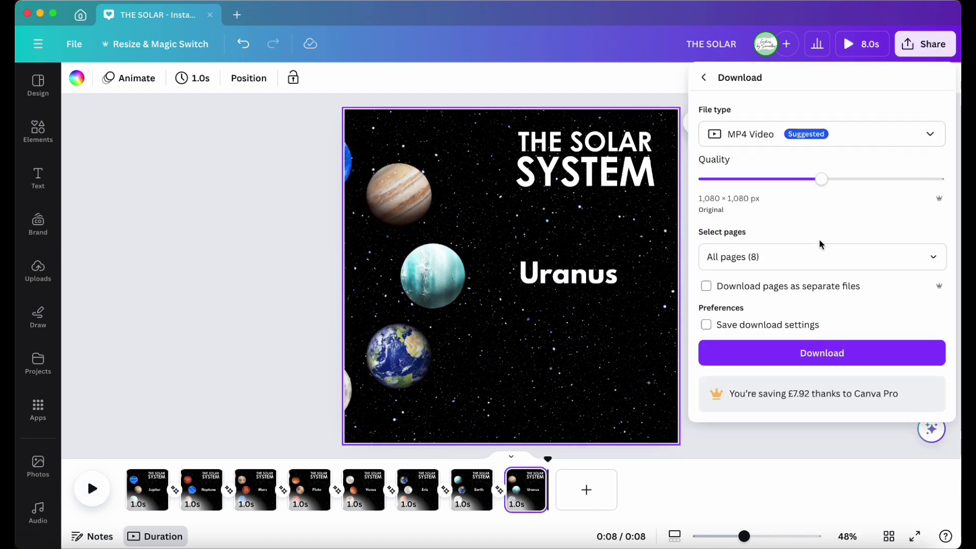
pyautogui.click(850, 293)
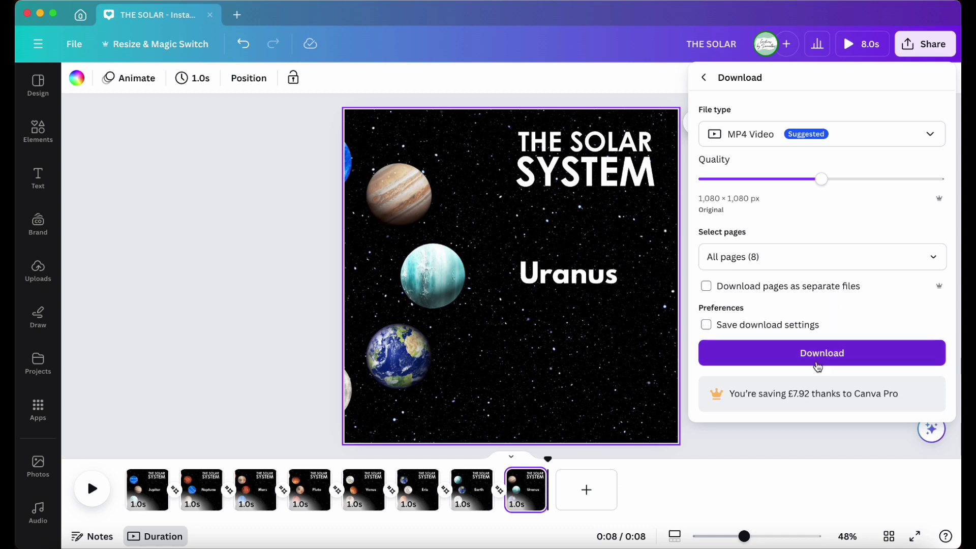
pyautogui.click(820, 356)
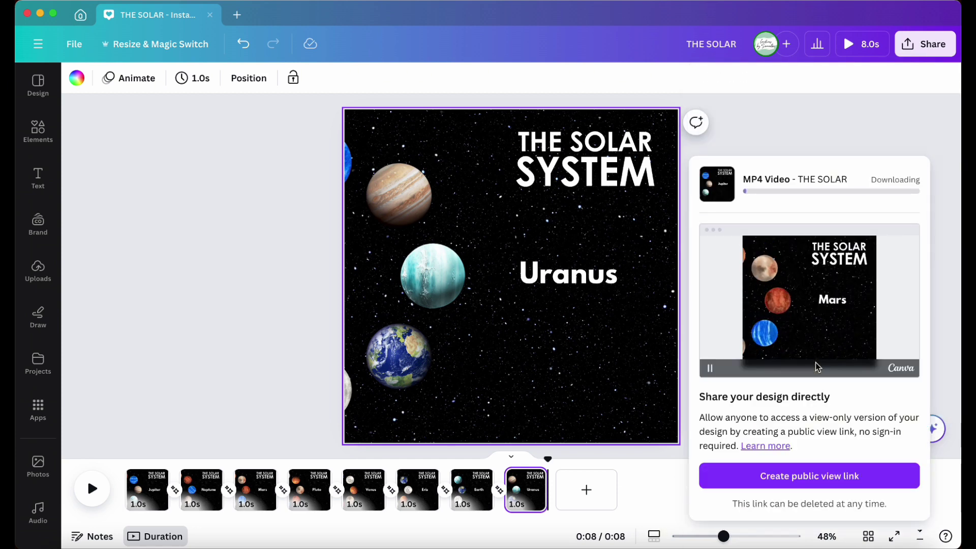